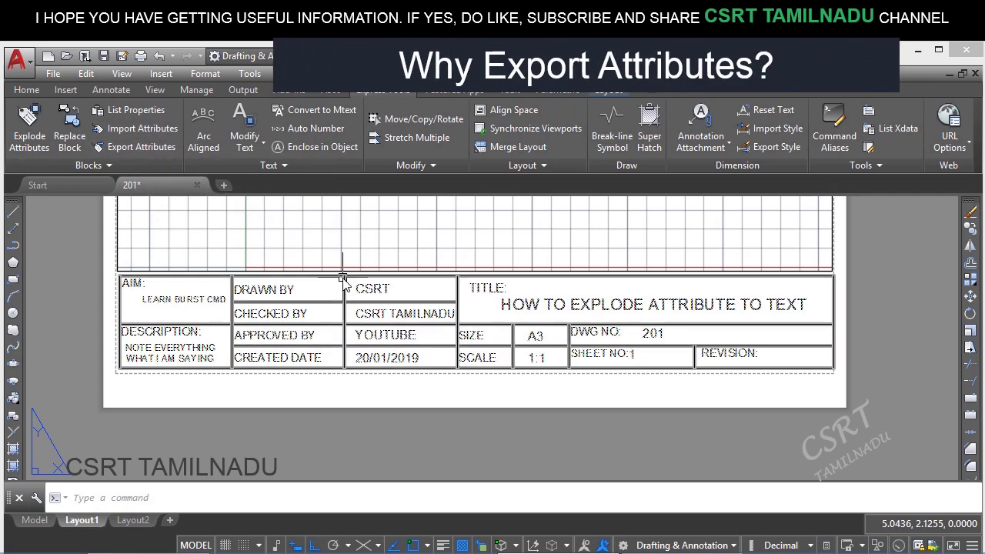
Review the title block's attribute values in the attribute editor, closing it without changes
{"action": "left_click", "coordinate": [303, 333]}
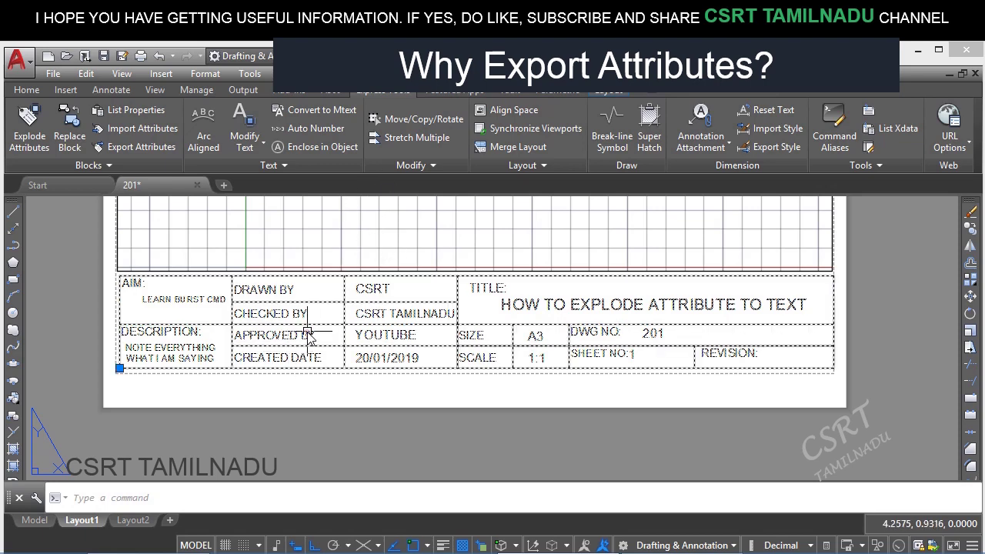
{"action": "double_click", "coordinate": [236, 333]}
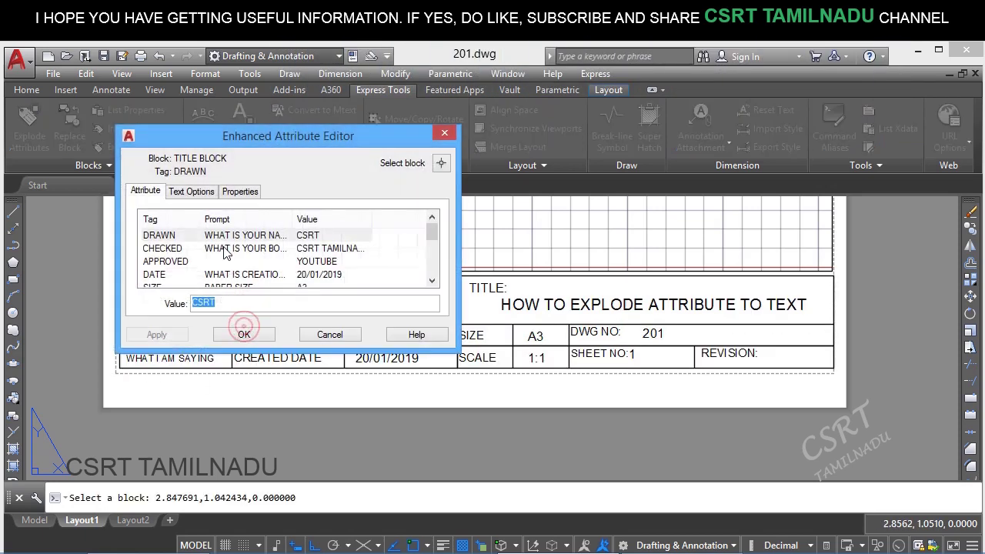
{"action": "left_click", "coordinate": [432, 282]}
{"action": "left_click", "coordinate": [432, 281]}
{"action": "left_click", "coordinate": [432, 281]}
{"action": "left_click", "coordinate": [433, 281]}
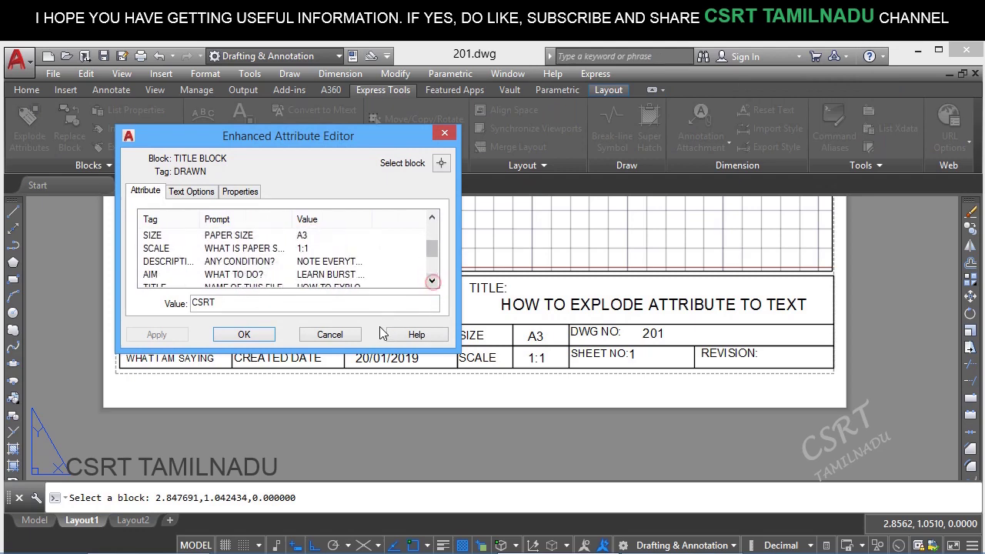
{"action": "left_click", "coordinate": [329, 334]}
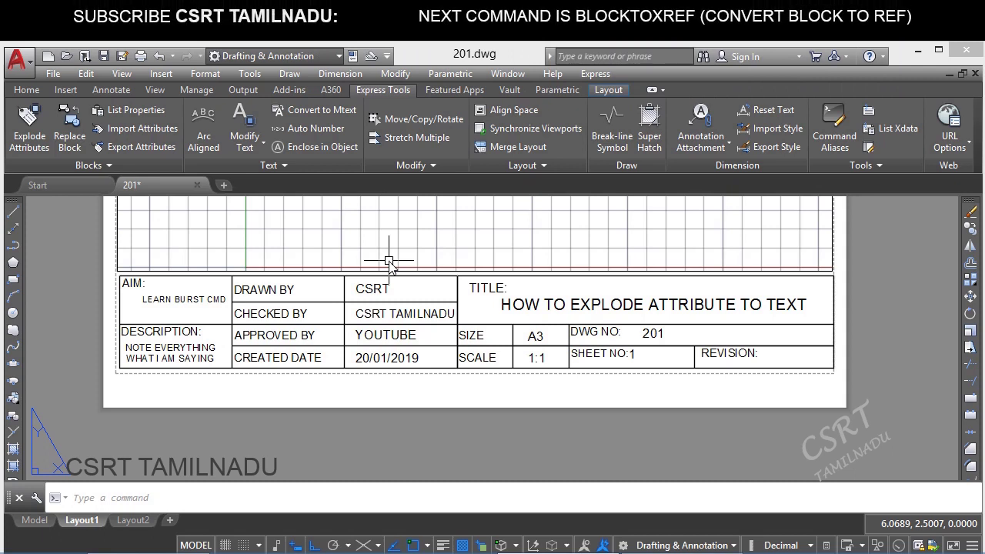
Select and deselect the title block, then open and dismiss the Express tools list
{"action": "left_click", "coordinate": [391, 345]}
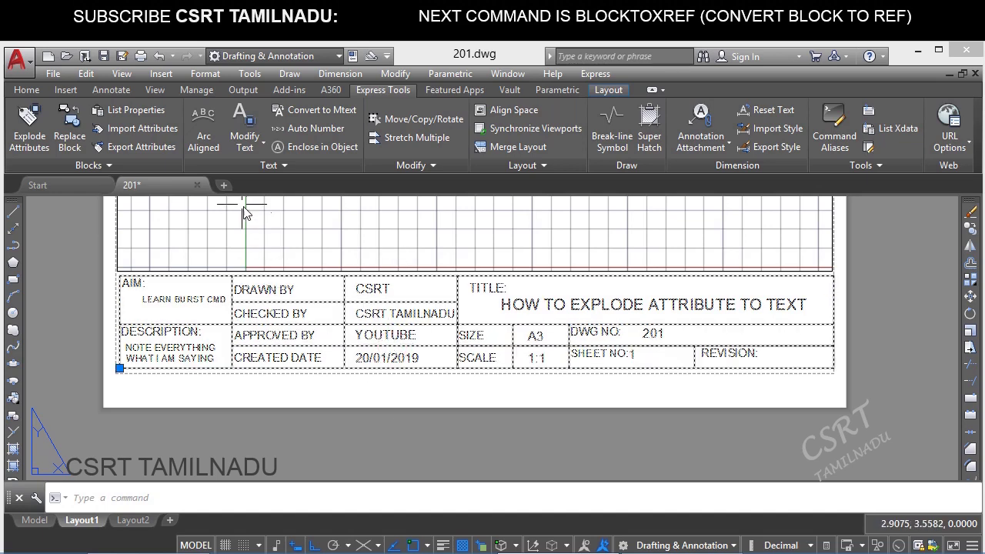
{"action": "key", "text": "Escape"}
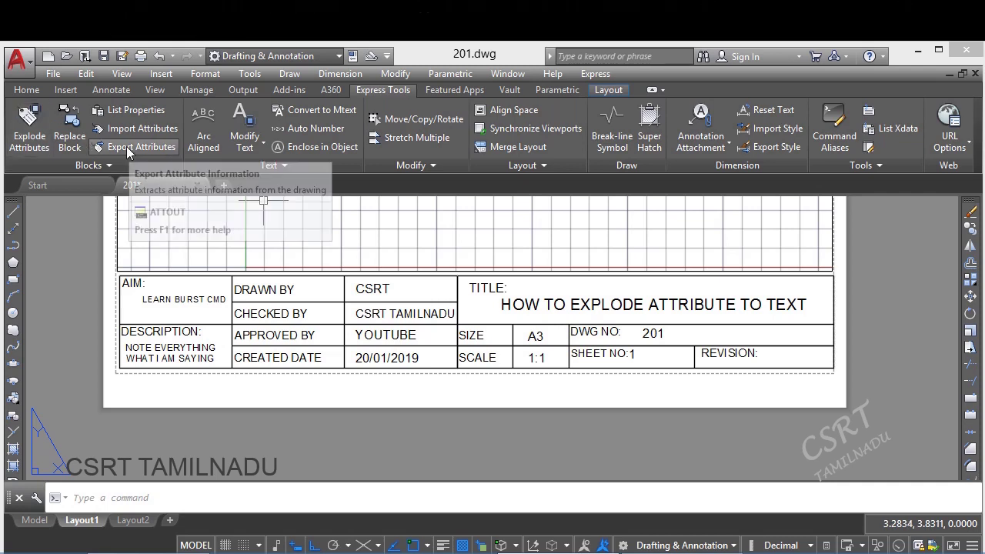
{"action": "left_click", "coordinate": [594, 74]}
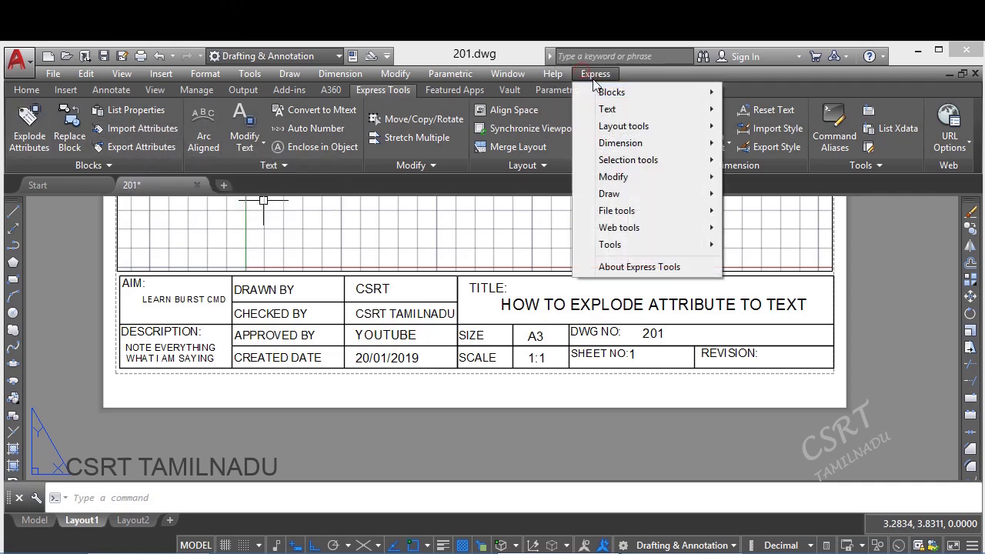
{"action": "mouse_move", "coordinate": [613, 92]}
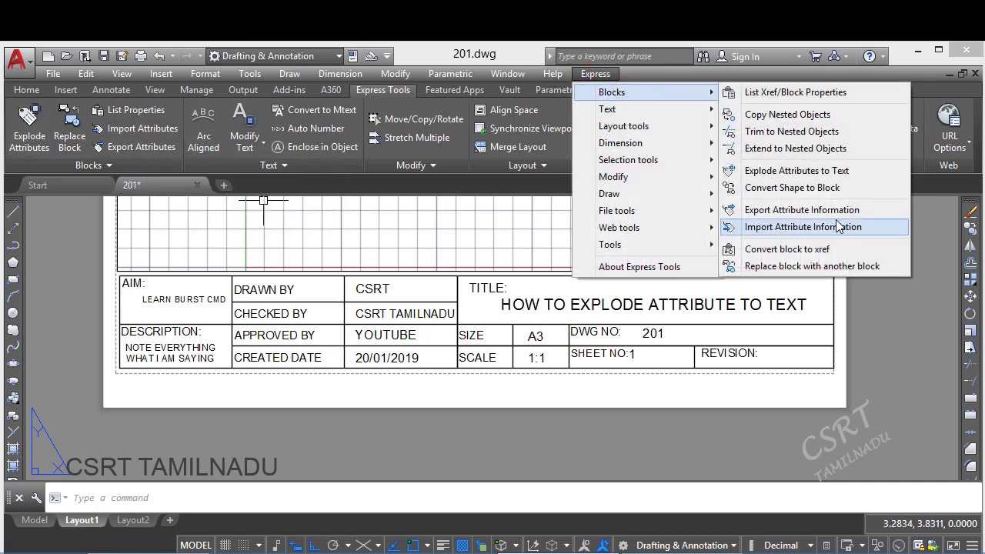
{"action": "key", "text": "Escape"}
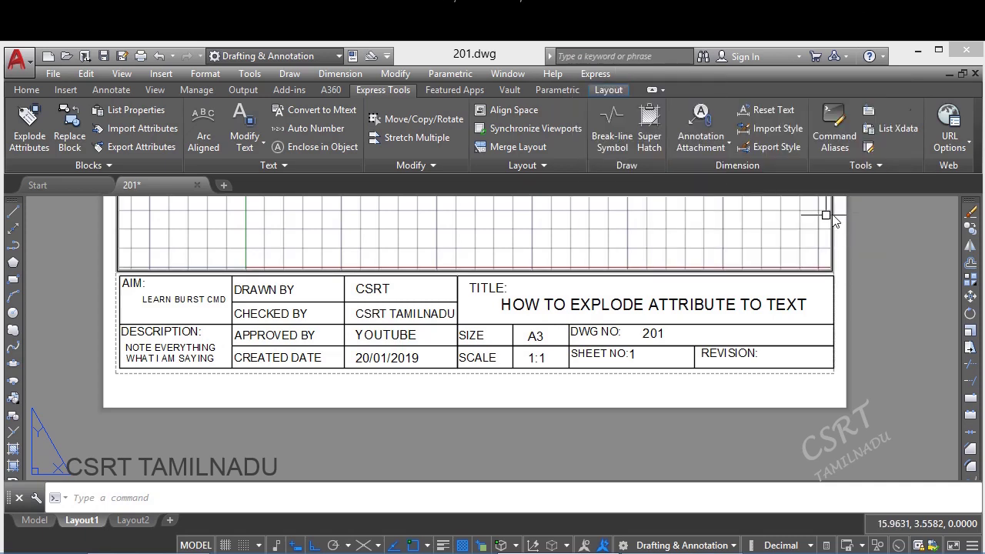
Run ATTOUT, save to 201.txt in Documents, and pick the title block as source
{"action": "type", "text": "ATTO"}
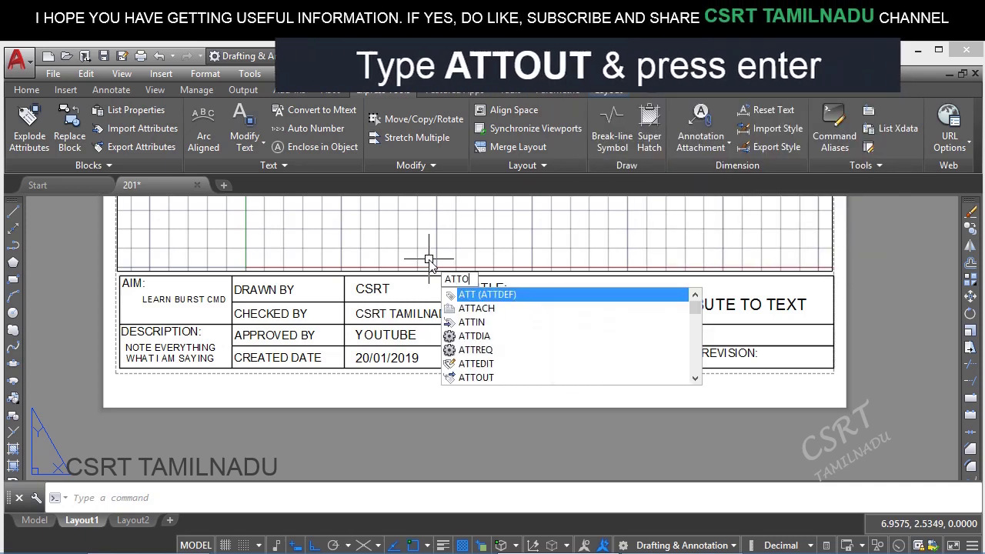
{"action": "type", "text": "UT"}
{"action": "key", "text": "Return"}
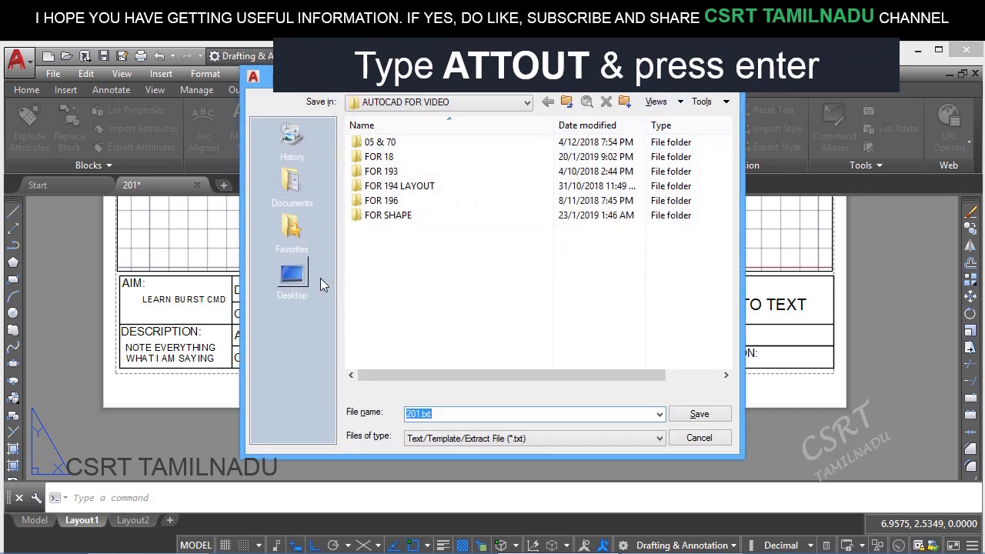
{"action": "left_click", "coordinate": [279, 192]}
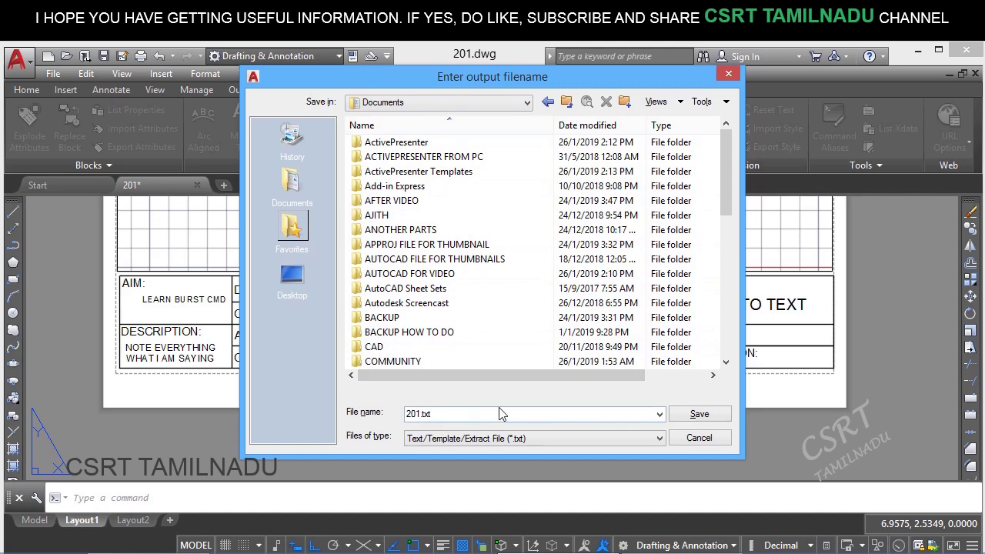
{"action": "left_click", "coordinate": [695, 415]}
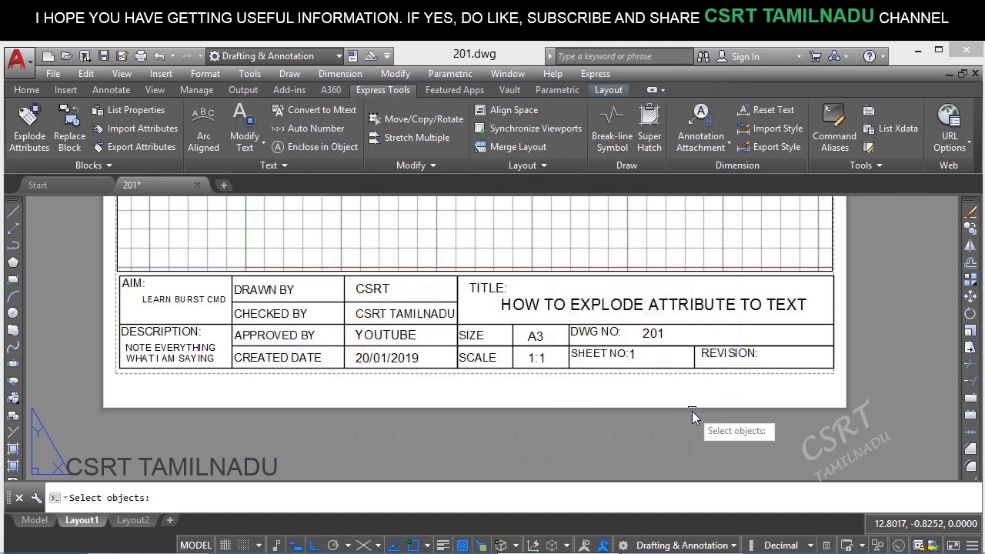
{"action": "left_click", "coordinate": [530, 329]}
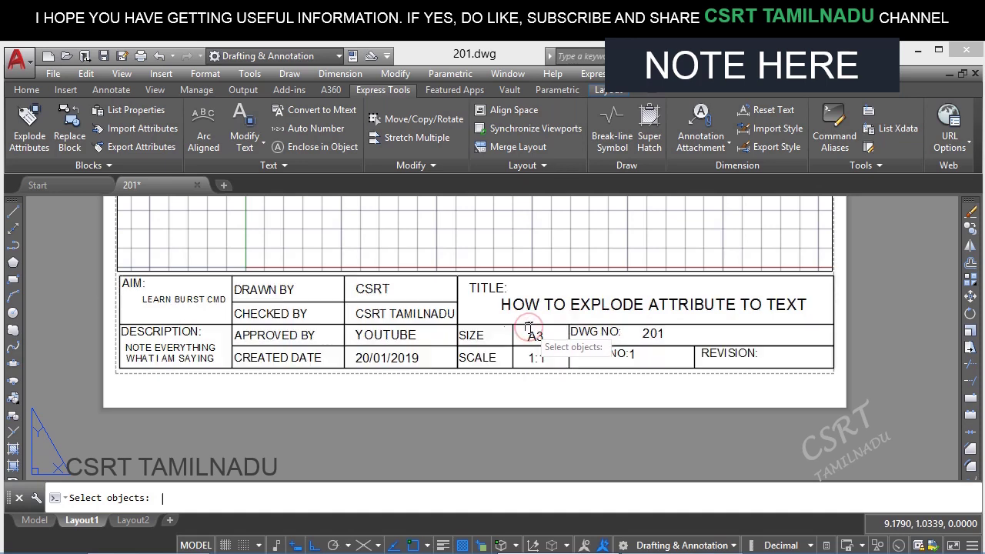
{"action": "key", "text": "Return"}
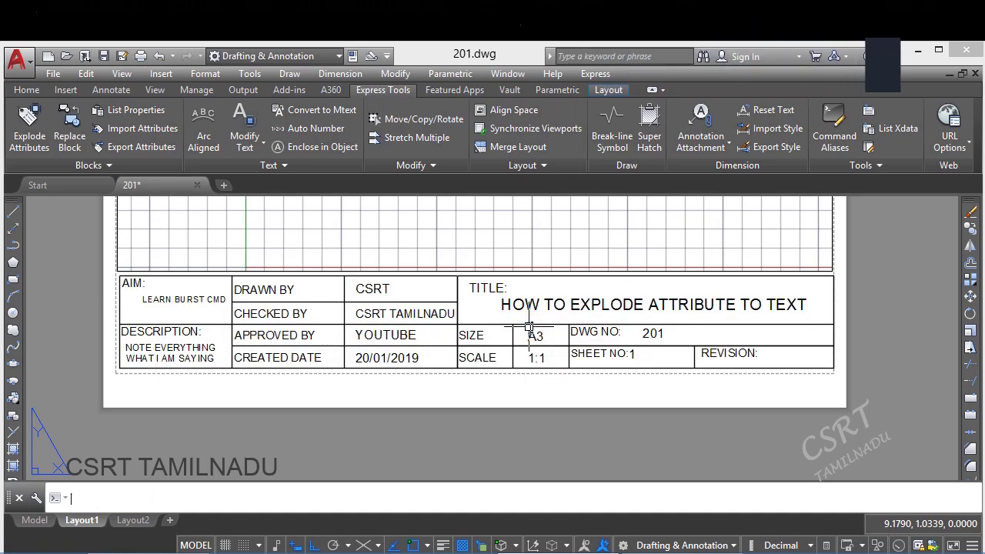
Open the Documents folder in File Explorer and scroll to locate the 201 file
{"action": "key", "text": "super+e"}
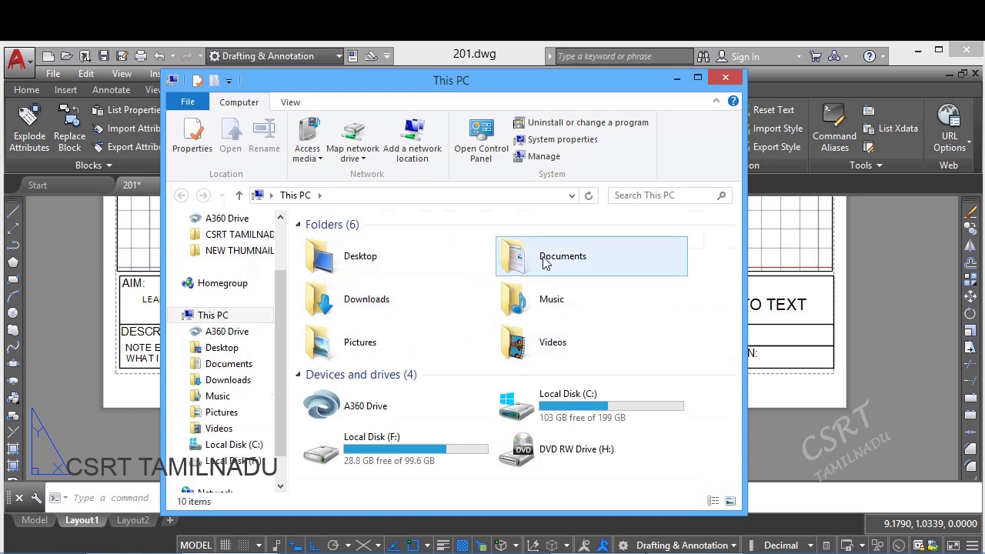
{"action": "double_click", "coordinate": [538, 257]}
{"action": "left_click", "coordinate": [393, 352]}
{"action": "scroll", "coordinate": [392, 350], "scroll_direction": "down", "scroll_amount": 5}
{"action": "scroll", "coordinate": [392, 354], "scroll_direction": "down", "scroll_amount": 4}
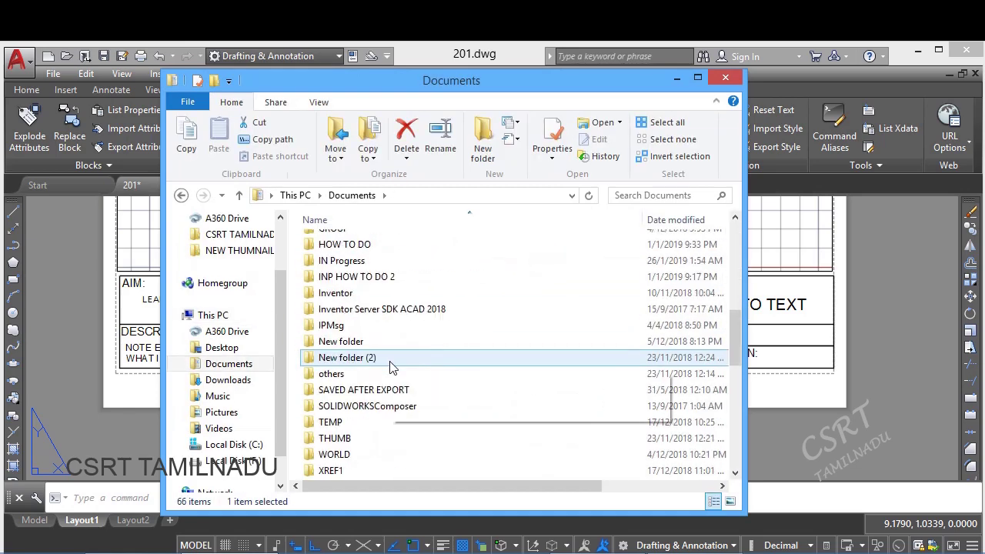
{"action": "scroll", "coordinate": [393, 358], "scroll_direction": "down", "scroll_amount": 4}
{"action": "scroll", "coordinate": [390, 361], "scroll_direction": "down", "scroll_amount": 4}
{"action": "scroll", "coordinate": [390, 361], "scroll_direction": "up", "scroll_amount": 1}
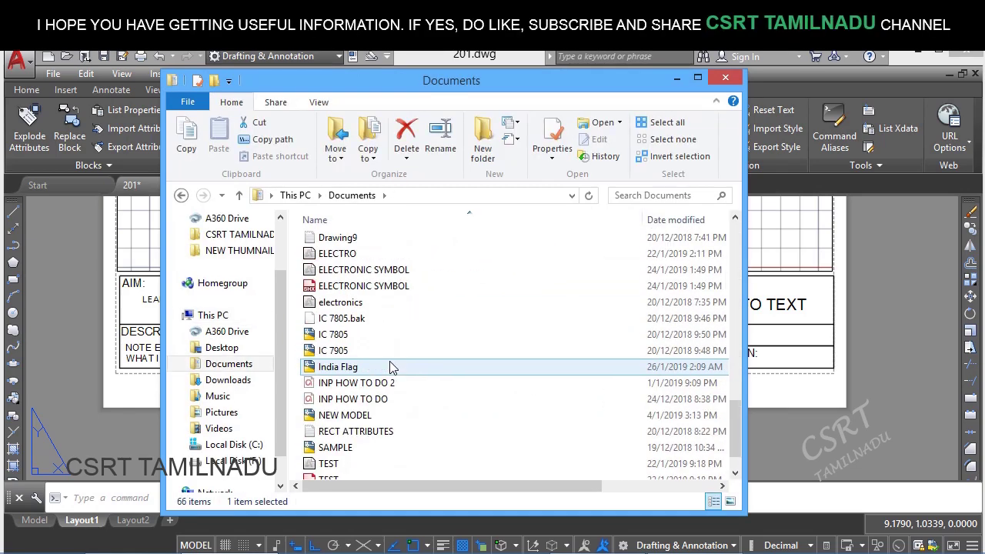
{"action": "scroll", "coordinate": [390, 360], "scroll_direction": "up", "scroll_amount": 2}
{"action": "scroll", "coordinate": [389, 359], "scroll_direction": "up", "scroll_amount": 1}
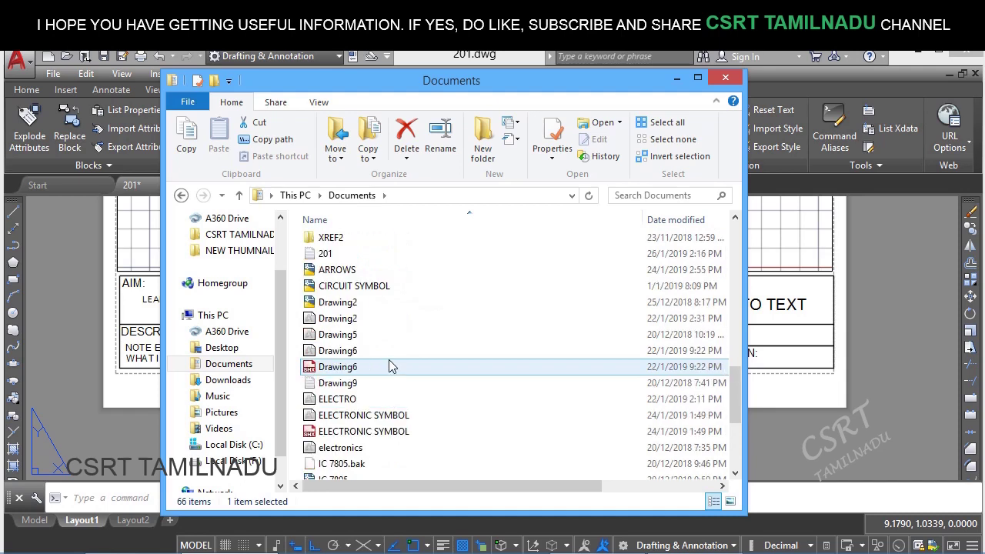
Open 201.txt in Notepad to check its attribute columns, then close it
{"action": "left_click", "coordinate": [331, 255]}
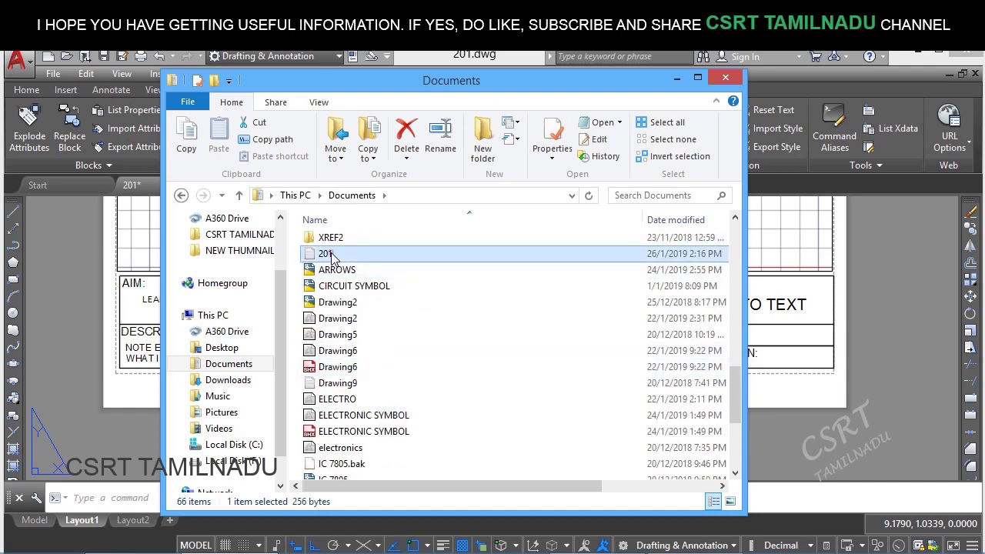
{"action": "double_click", "coordinate": [480, 255]}
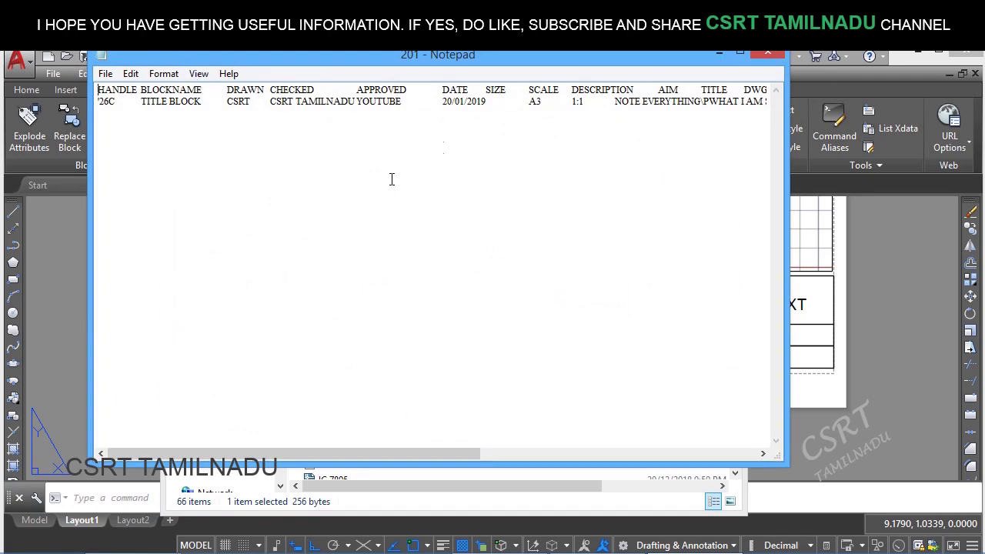
{"action": "left_click", "coordinate": [772, 53]}
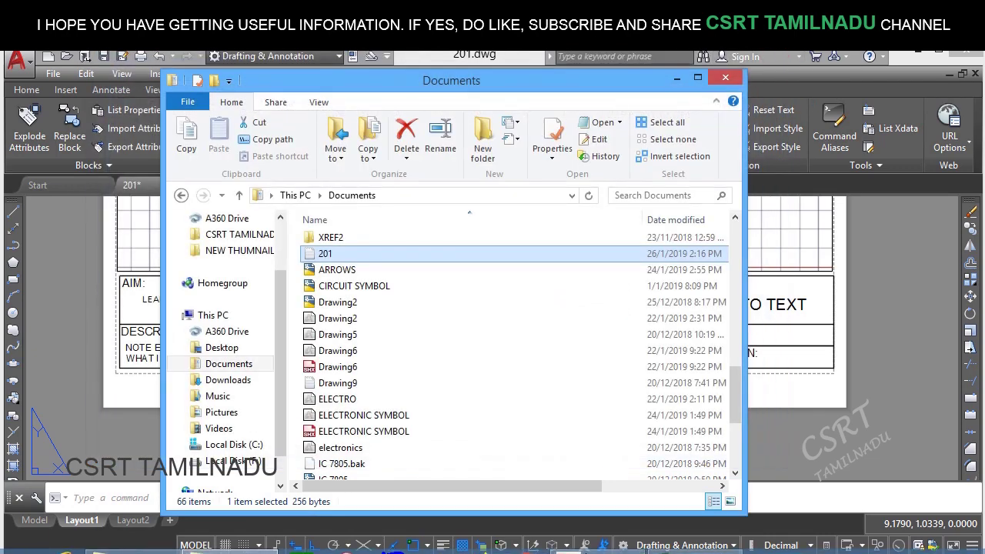
In the empty Excel workbook, browse to the Documents folder to open a file
{"action": "left_click", "coordinate": [687, 538]}
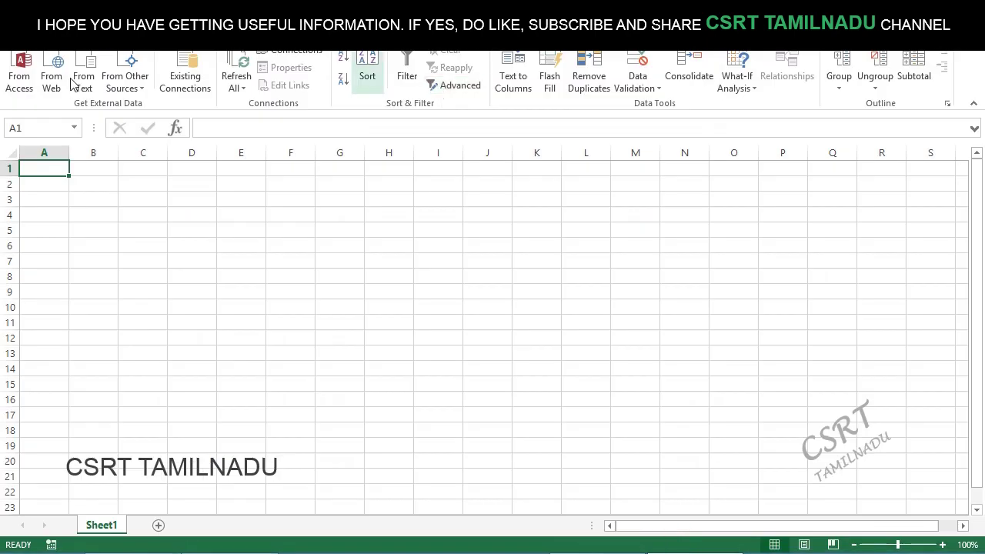
{"action": "left_click", "coordinate": [23, 38]}
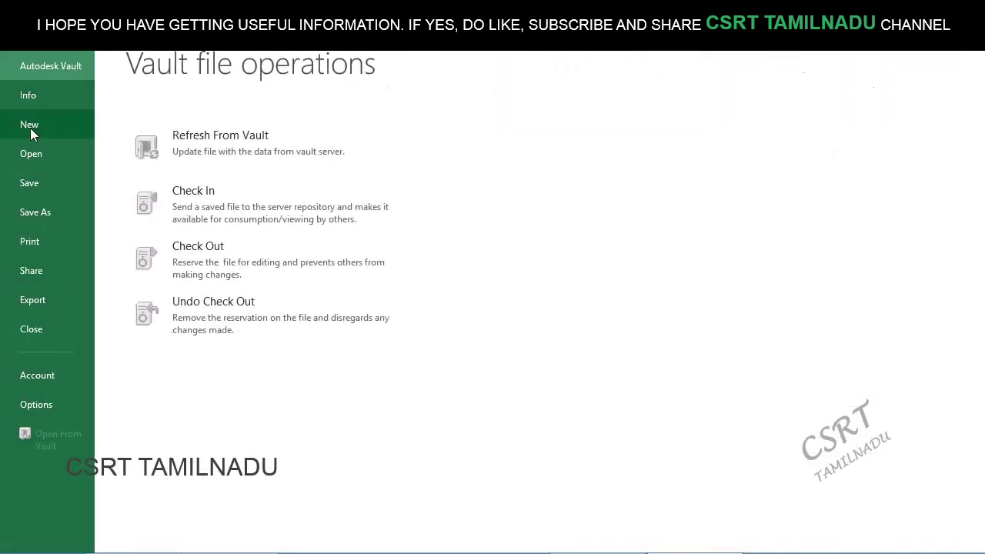
{"action": "left_click", "coordinate": [46, 154]}
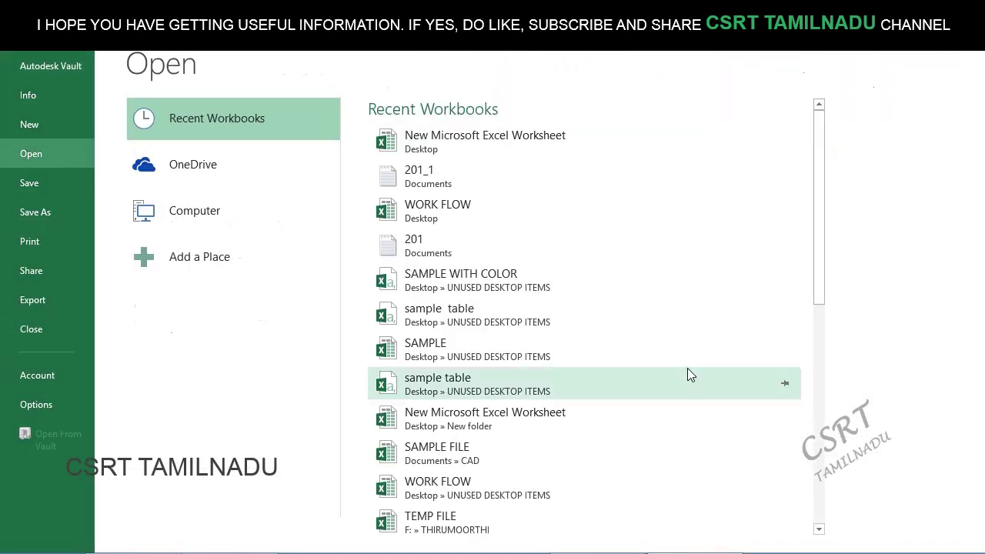
{"action": "left_click", "coordinate": [220, 216]}
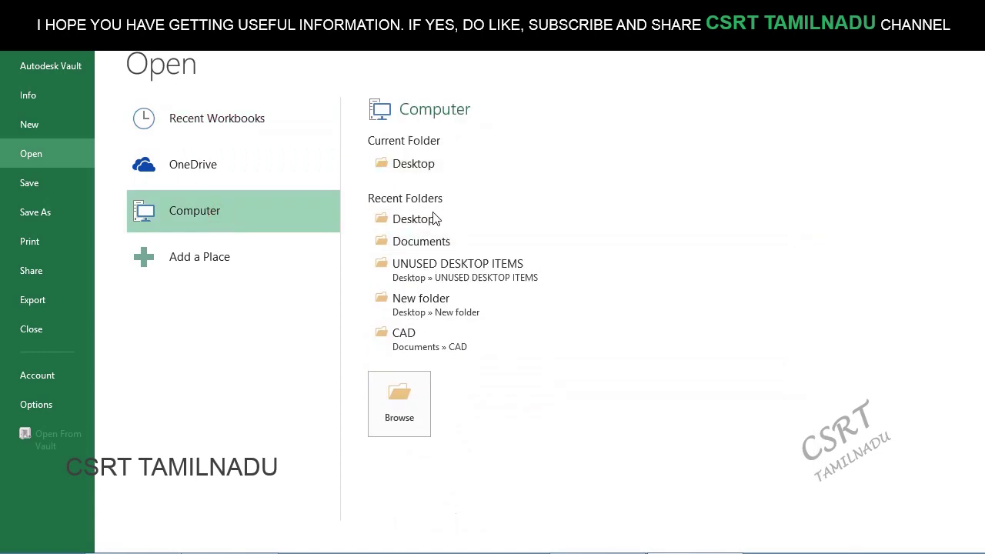
{"action": "left_click", "coordinate": [426, 243]}
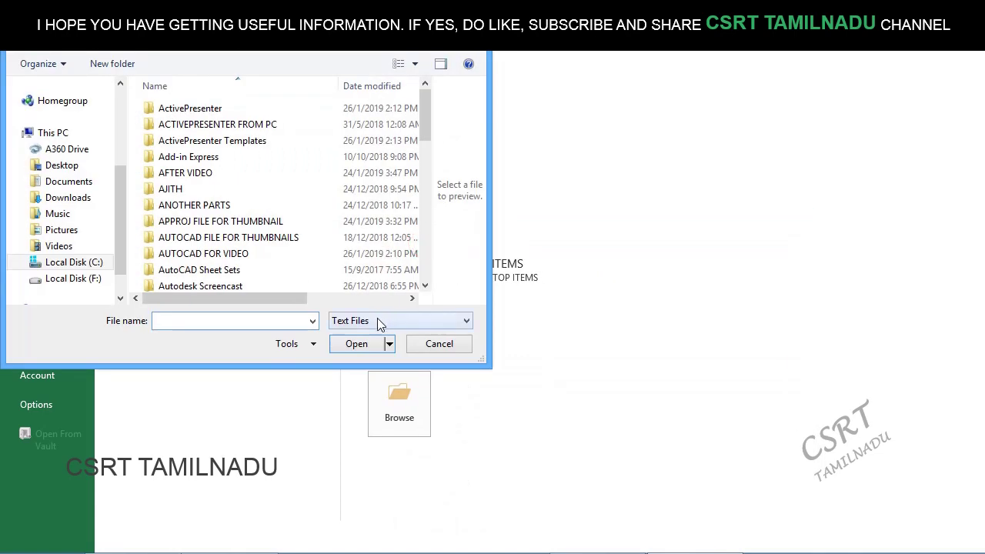
Filter to Text Files, open 201.txt, and finish the Text Import Wizard with defaults
{"action": "left_click", "coordinate": [385, 321]}
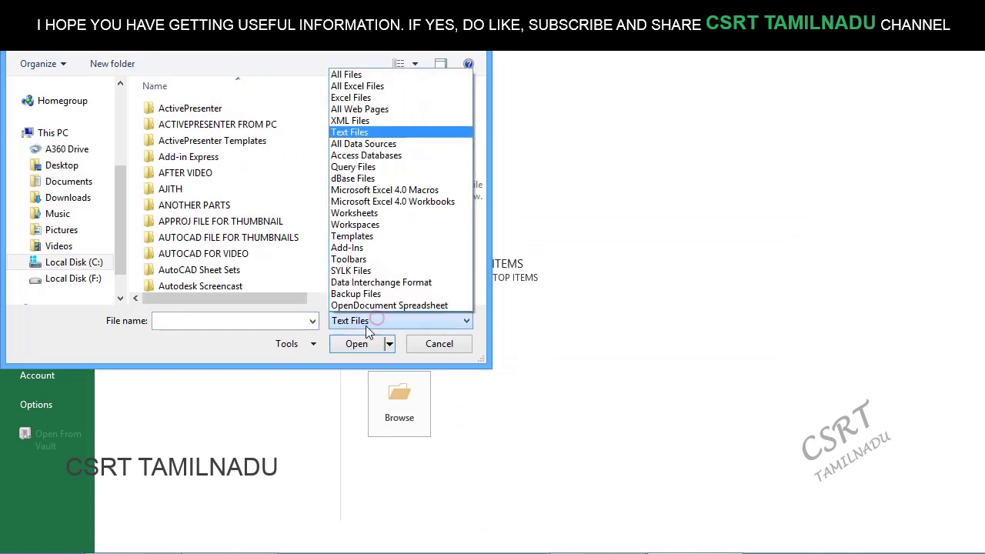
{"action": "left_click", "coordinate": [356, 133]}
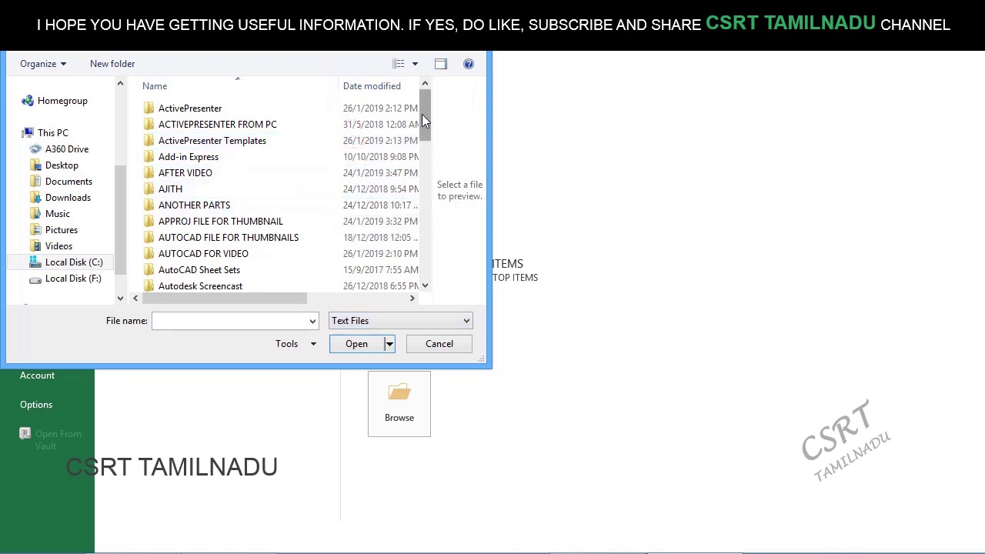
{"action": "left_click_drag", "start_coordinate": [421, 119], "coordinate": [428, 266]}
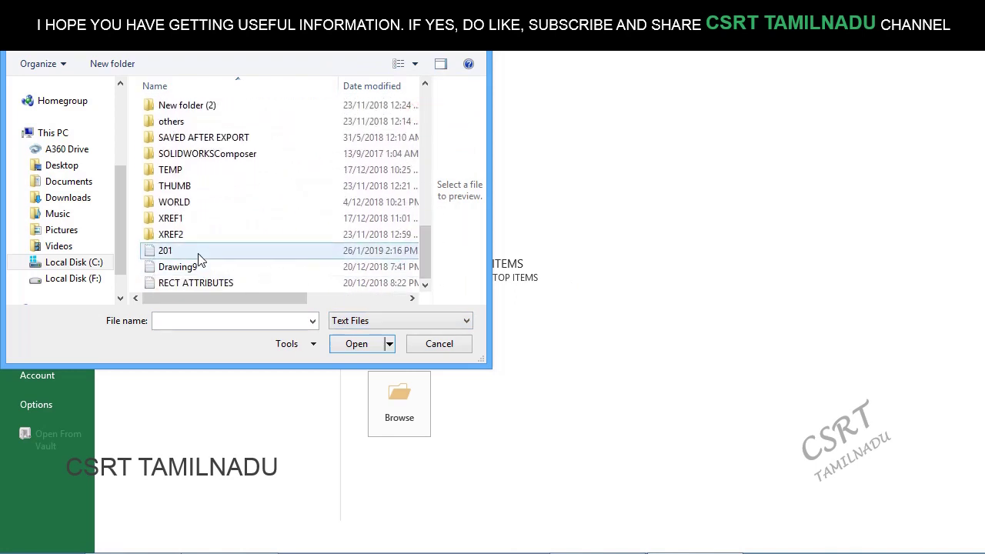
{"action": "left_click", "coordinate": [198, 254]}
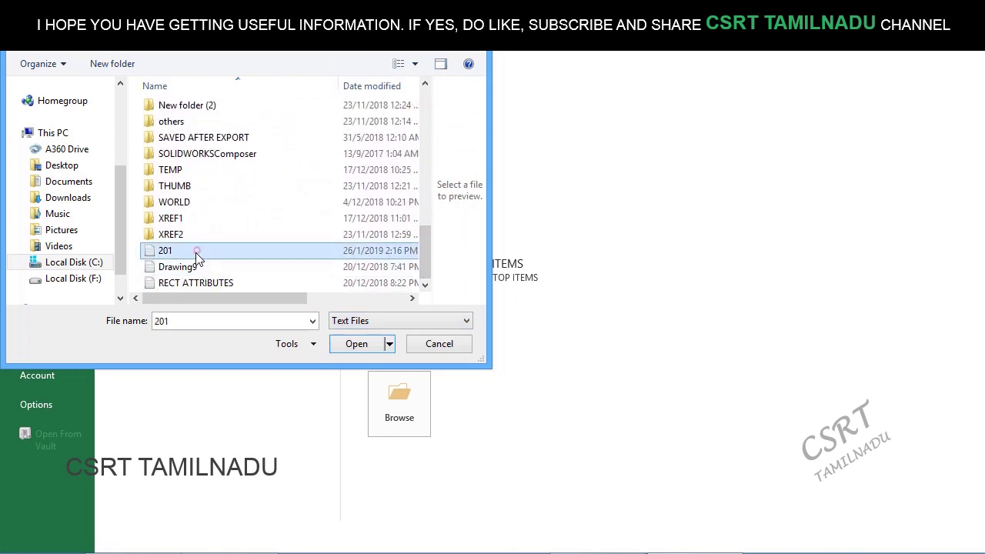
{"action": "left_click", "coordinate": [358, 345]}
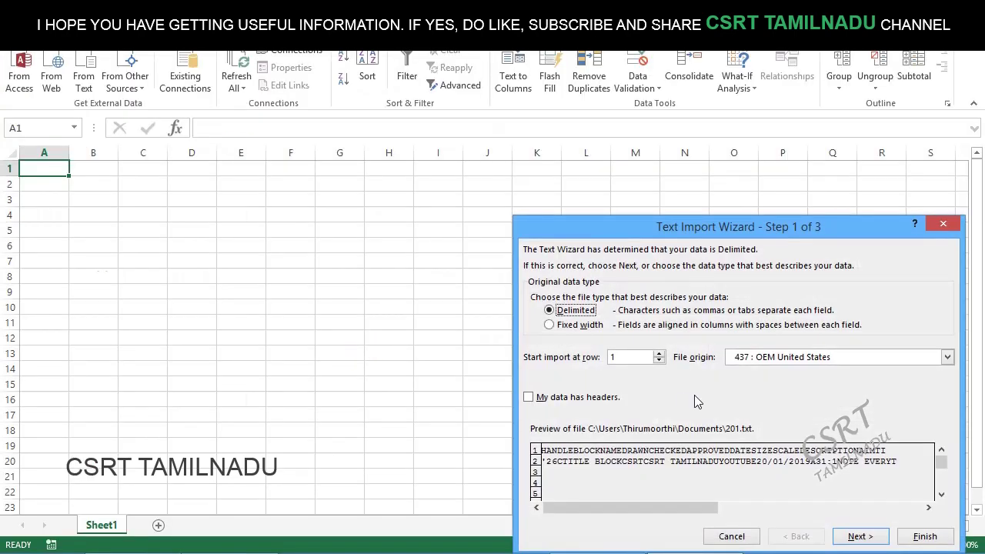
{"action": "left_click", "coordinate": [931, 539]}
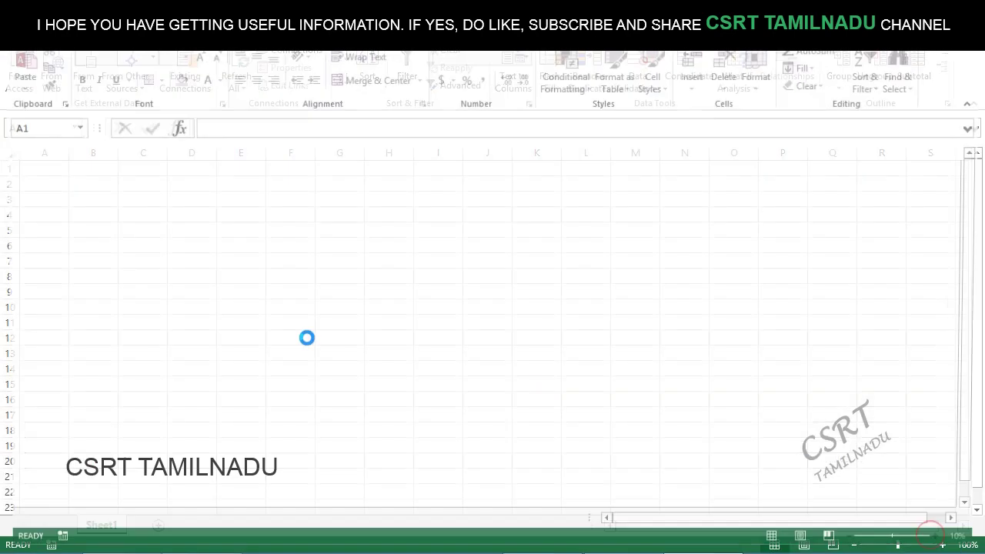
Select the whole 201 sheet and AutoFit every column to its contents
{"action": "left_click", "coordinate": [11, 152]}
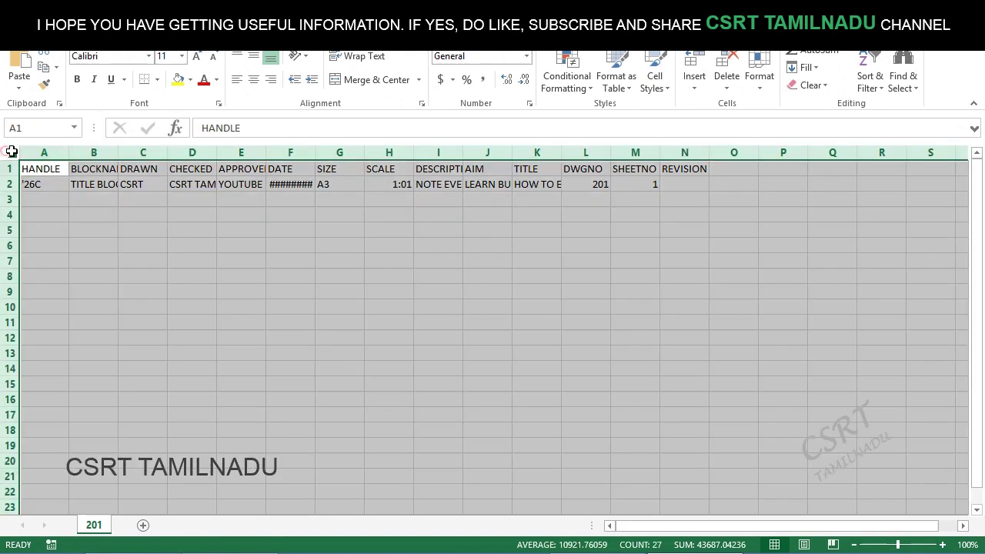
{"action": "double_click", "coordinate": [67, 153]}
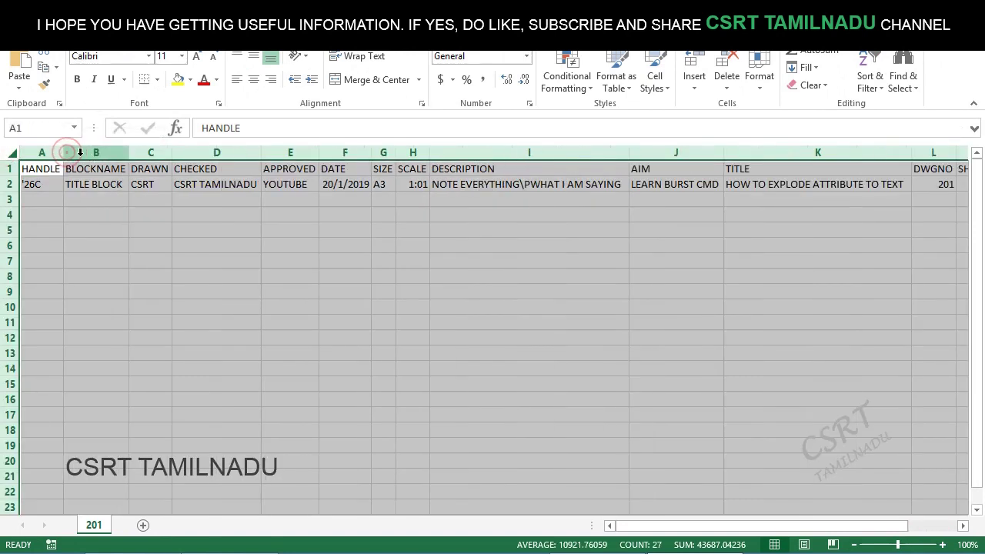
{"action": "left_click", "coordinate": [222, 185]}
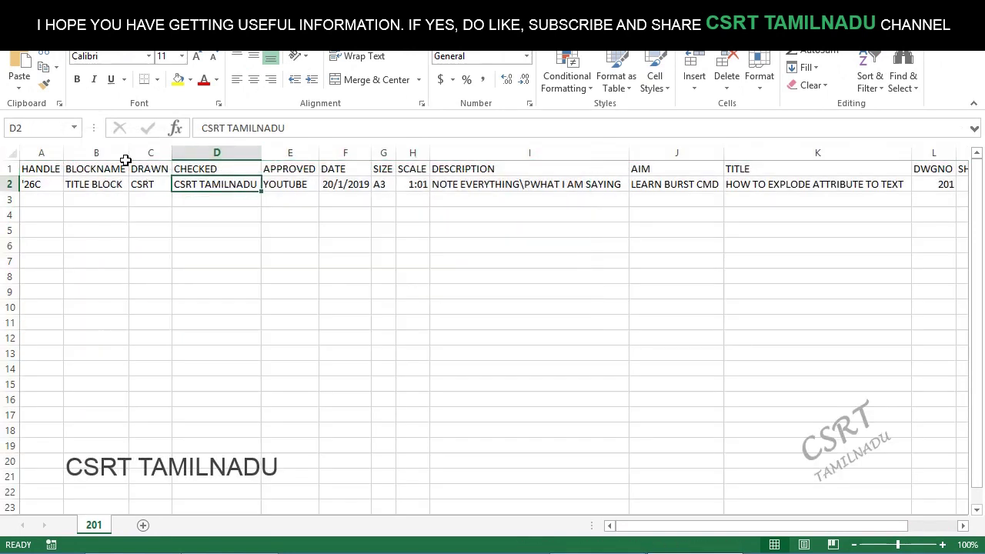
Review the DRAWN, CHECKED, BLOCKNAME and HANDLE headers and their row-2 values
{"action": "left_click", "coordinate": [148, 169]}
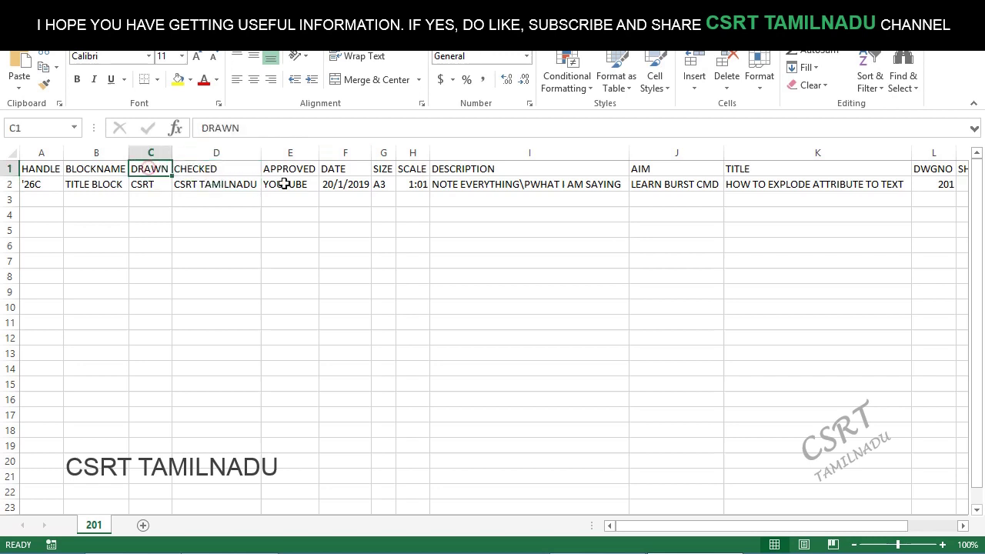
{"action": "left_click", "coordinate": [198, 168]}
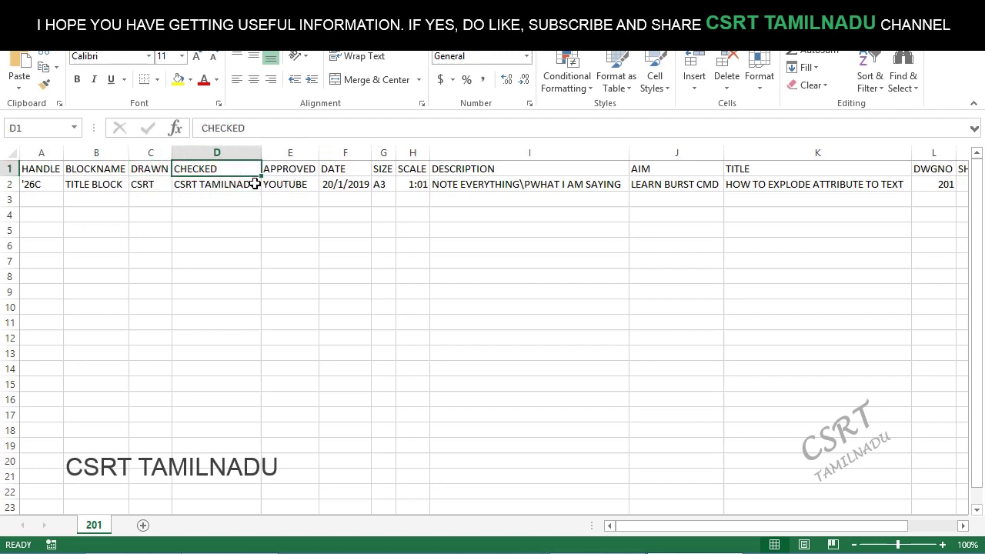
{"action": "left_click", "coordinate": [291, 184]}
{"action": "left_click", "coordinate": [148, 184]}
{"action": "left_click", "coordinate": [86, 157]}
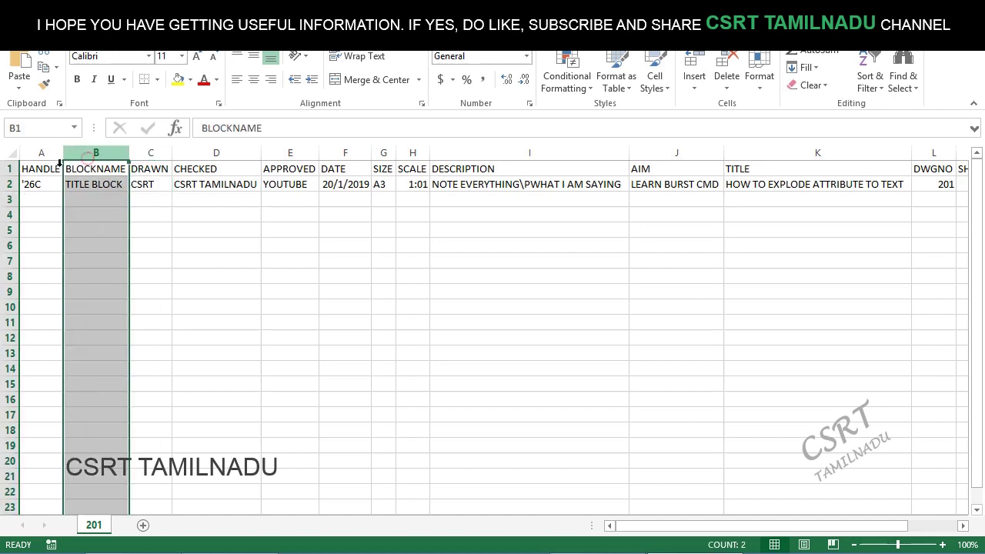
{"action": "left_click", "coordinate": [42, 152]}
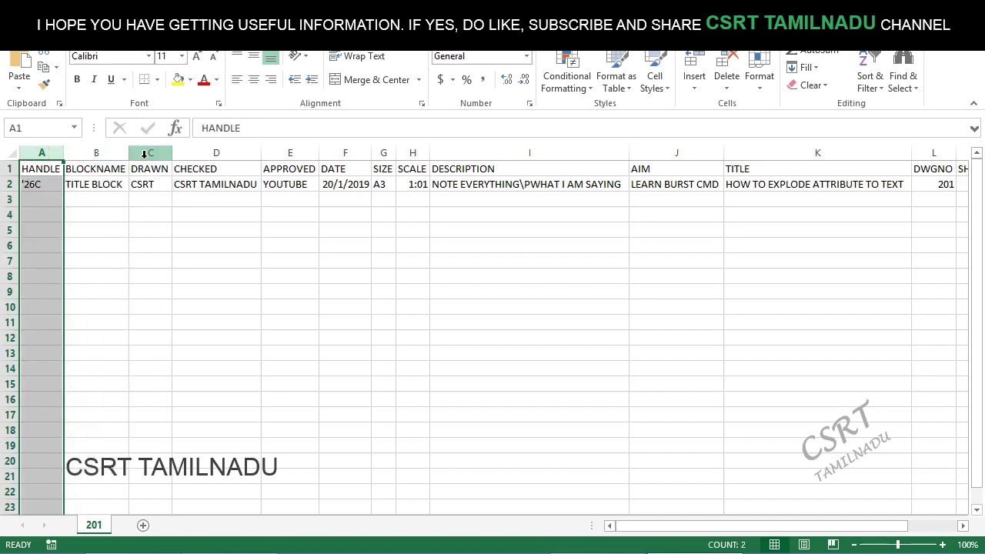
{"action": "left_click", "coordinate": [230, 169]}
{"action": "left_click", "coordinate": [222, 184]}
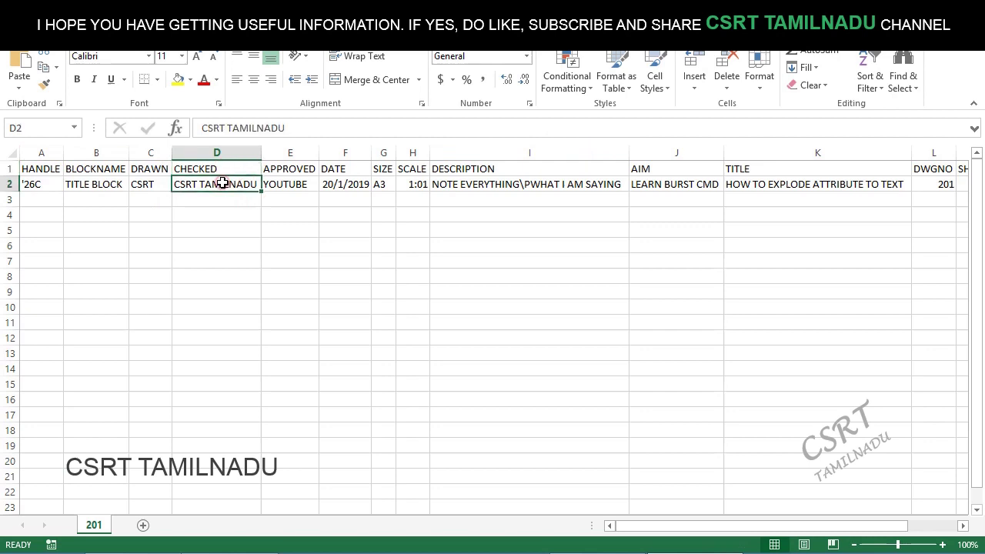
{"action": "left_click", "coordinate": [109, 170]}
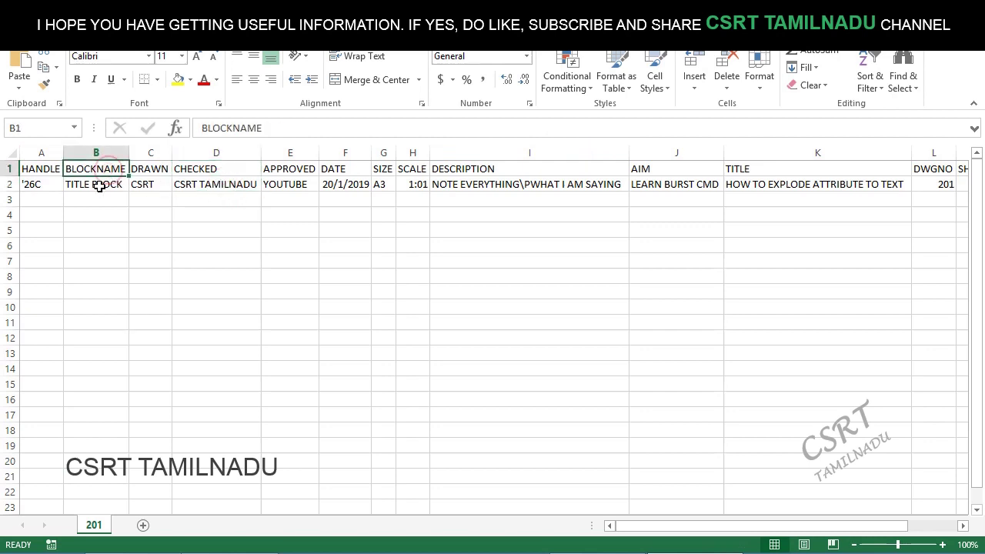
{"action": "left_click", "coordinate": [99, 186]}
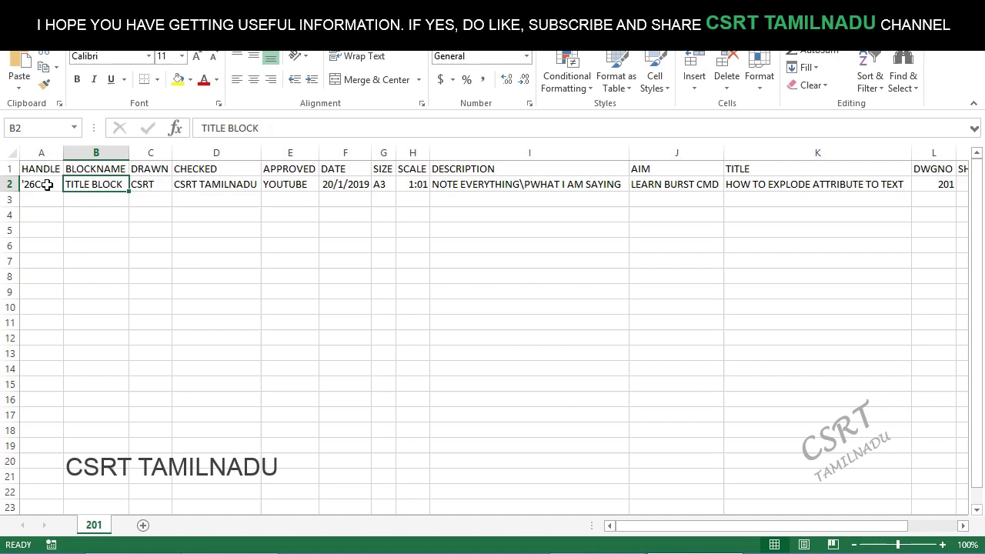
{"action": "left_click", "coordinate": [96, 153]}
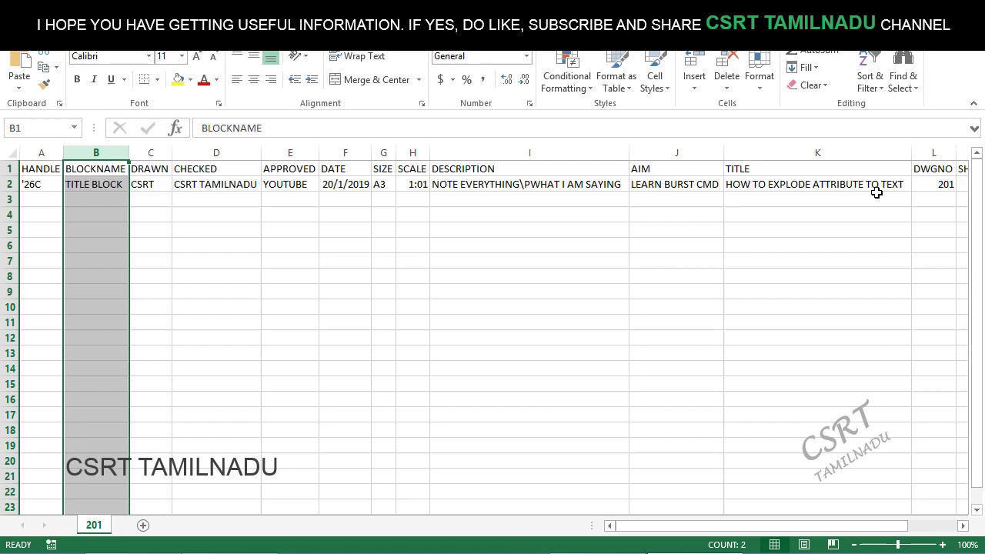
Enter AAA as the DRAWN value in C2 and BBB as CHECKED, then switch to AutoCAD
{"action": "left_click", "coordinate": [144, 184]}
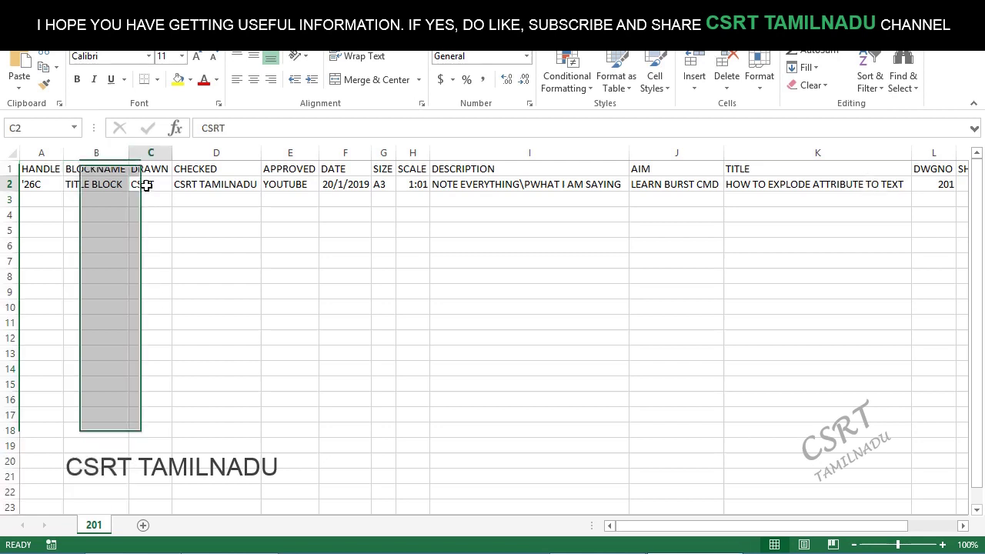
{"action": "type", "text": "AAA"}
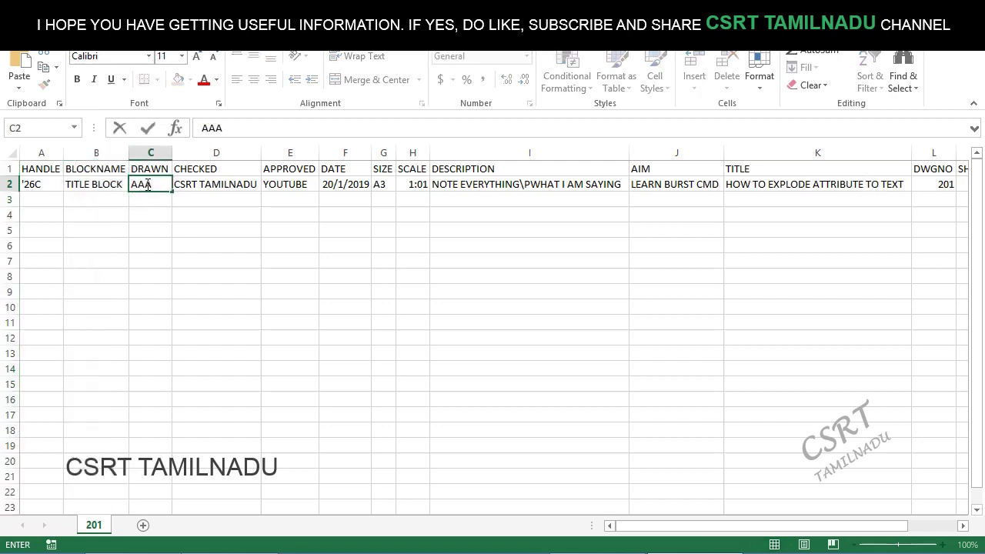
{"action": "key", "text": "Tab"}
{"action": "type", "text": "BB"}
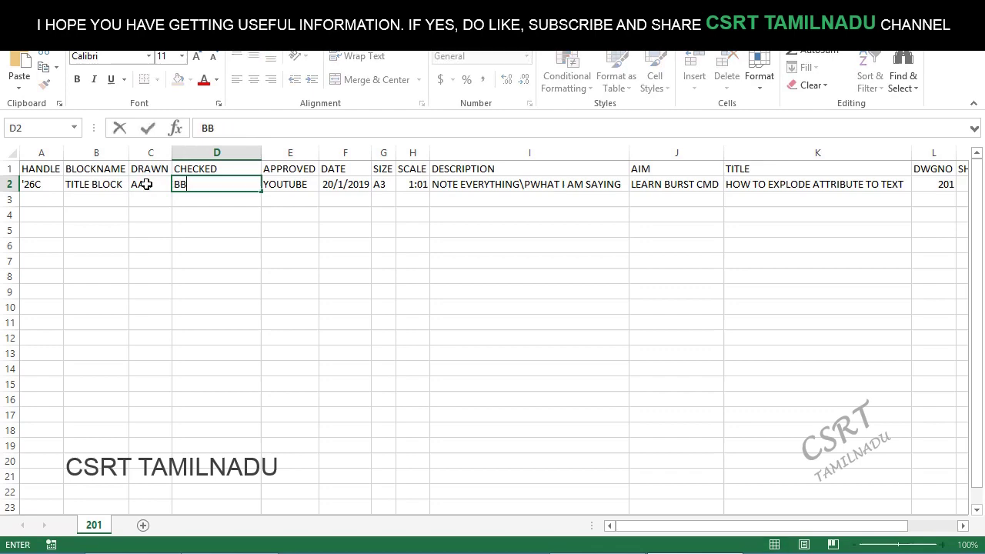
{"action": "key", "text": "Tab"}
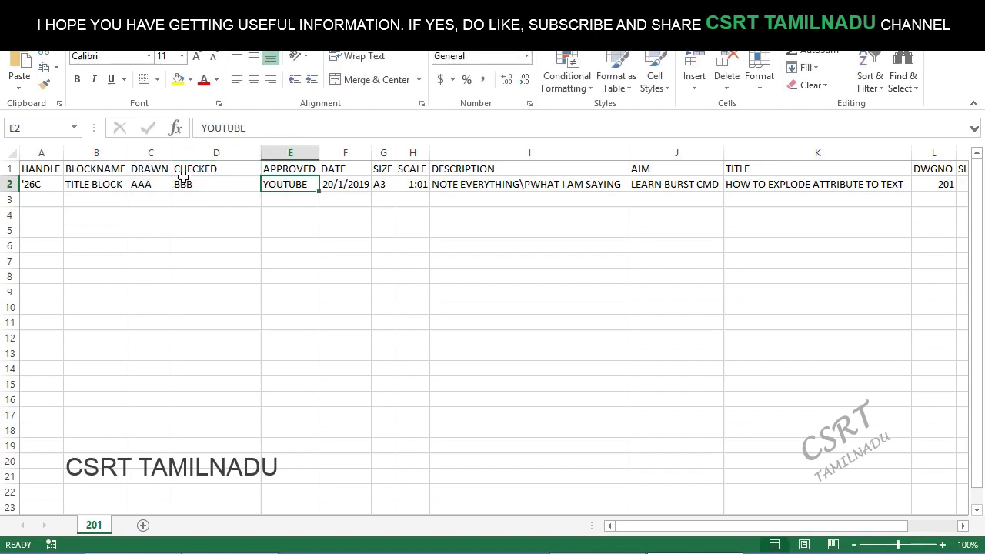
{"action": "left_click", "coordinate": [584, 542]}
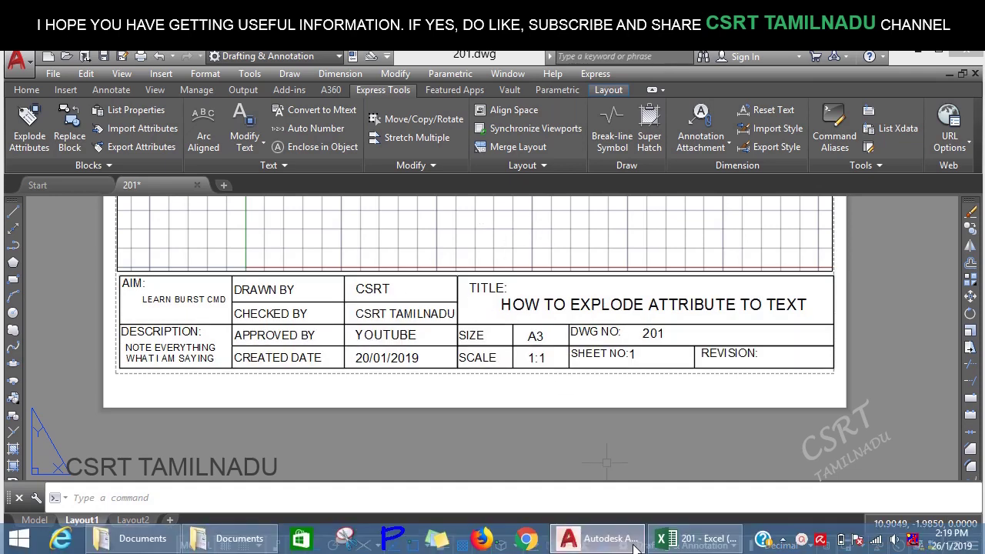
Save the sheet over 201.txt as tab-delimited text, then close Excel without saving again
{"action": "left_click", "coordinate": [706, 542]}
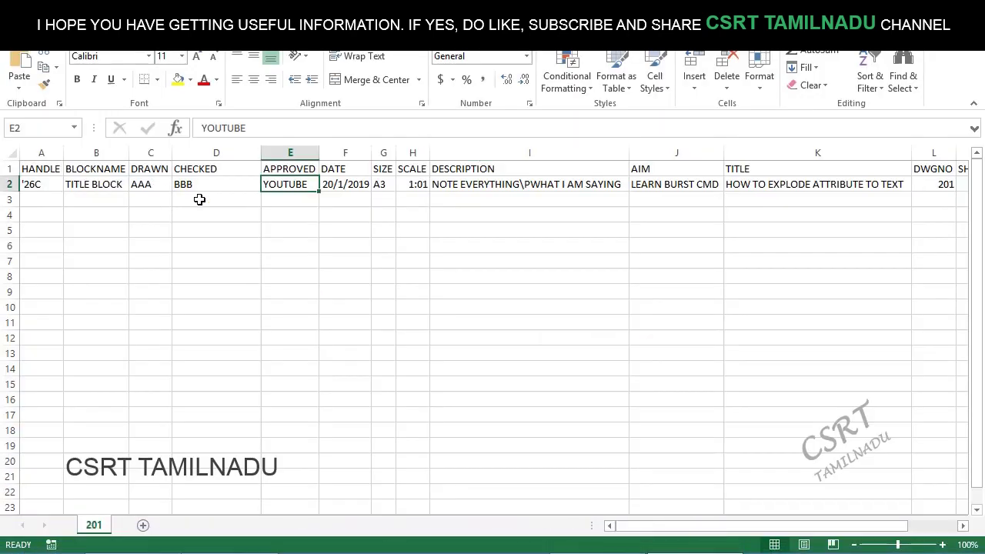
{"action": "left_click", "coordinate": [23, 34]}
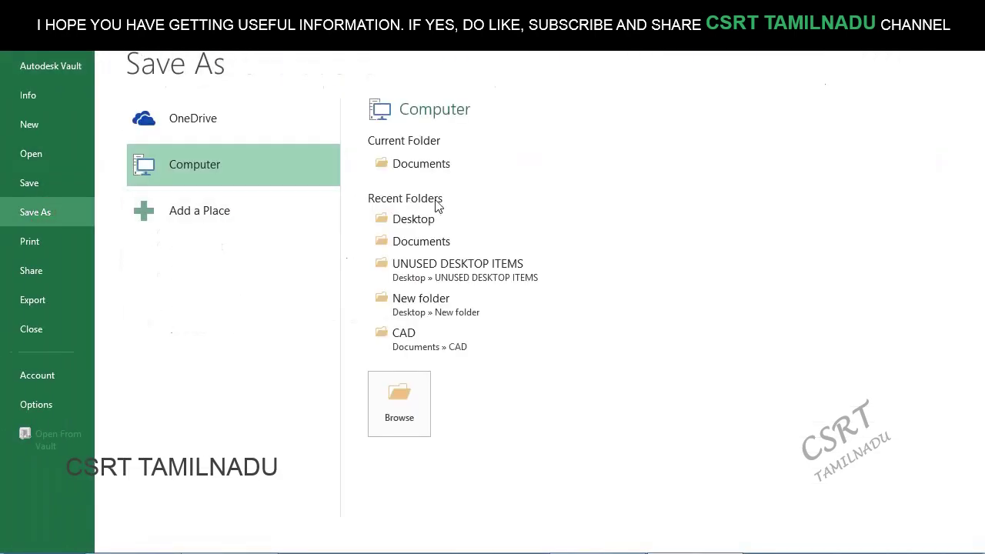
{"action": "left_click", "coordinate": [422, 241]}
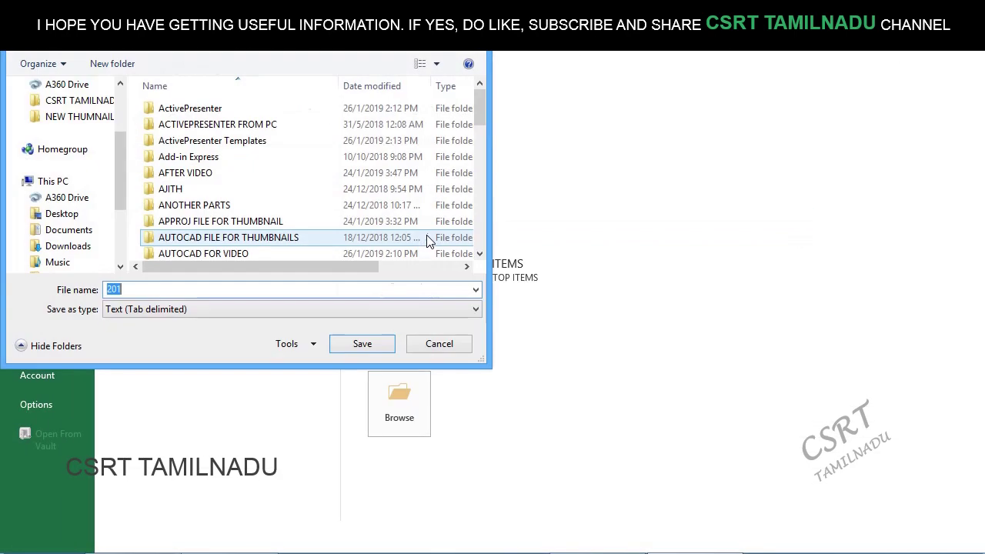
{"action": "left_click_drag", "start_coordinate": [482, 114], "coordinate": [492, 243]}
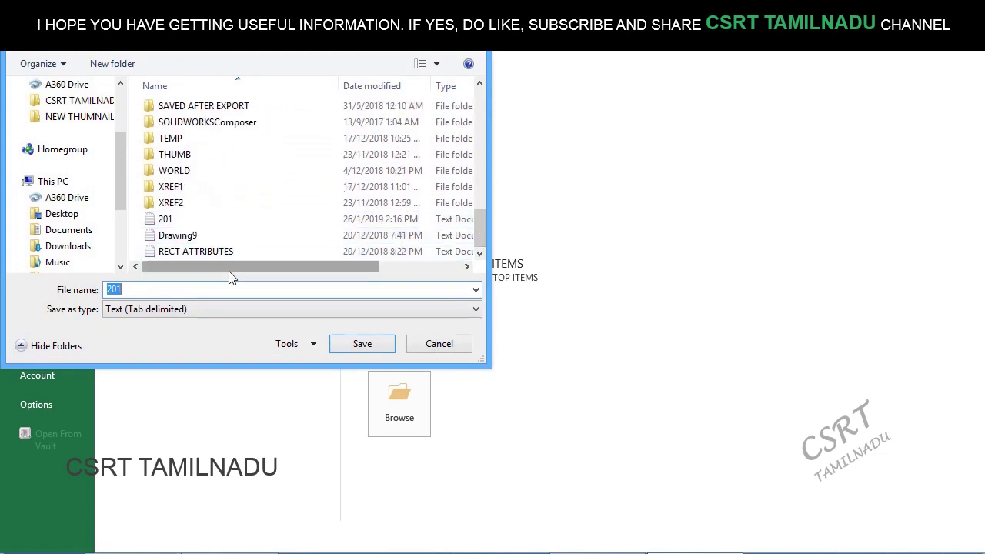
{"action": "left_click", "coordinate": [218, 228]}
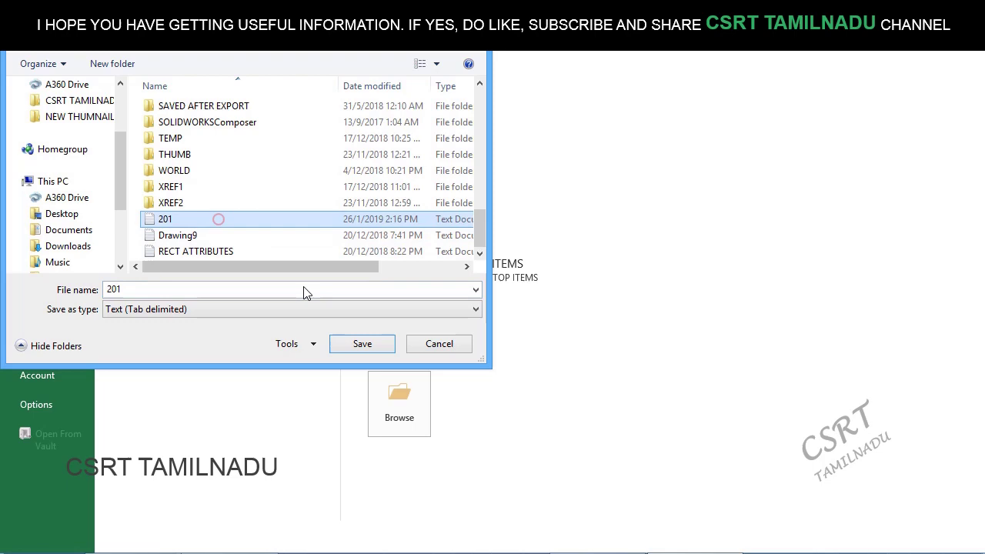
{"action": "left_click", "coordinate": [360, 344]}
{"action": "left_click", "coordinate": [539, 288]}
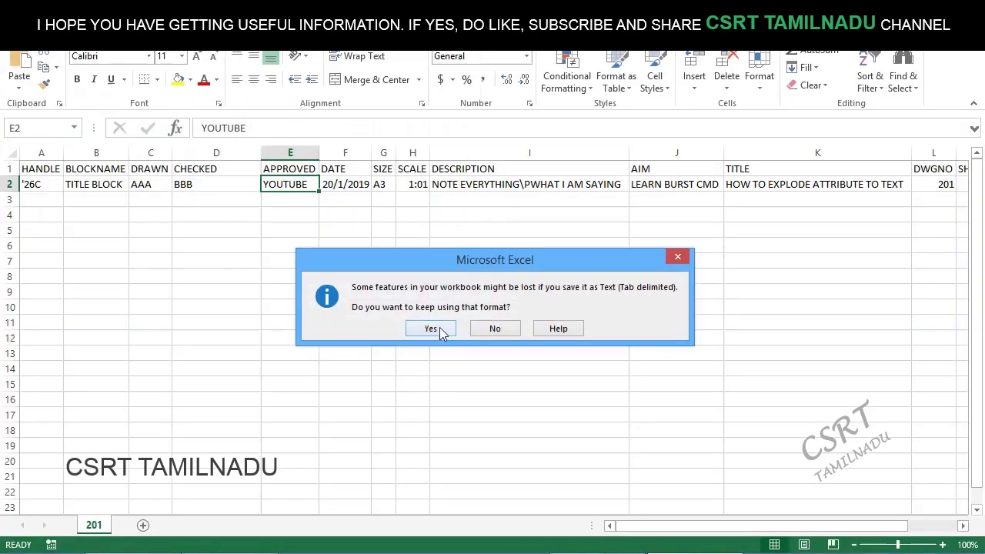
{"action": "left_click", "coordinate": [437, 326]}
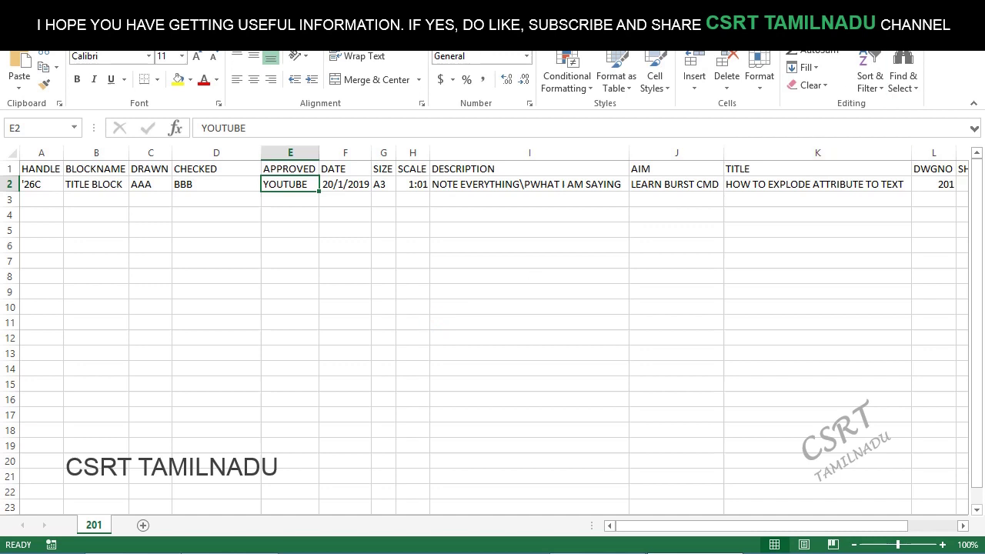
{"action": "key", "text": "ctrl+w"}
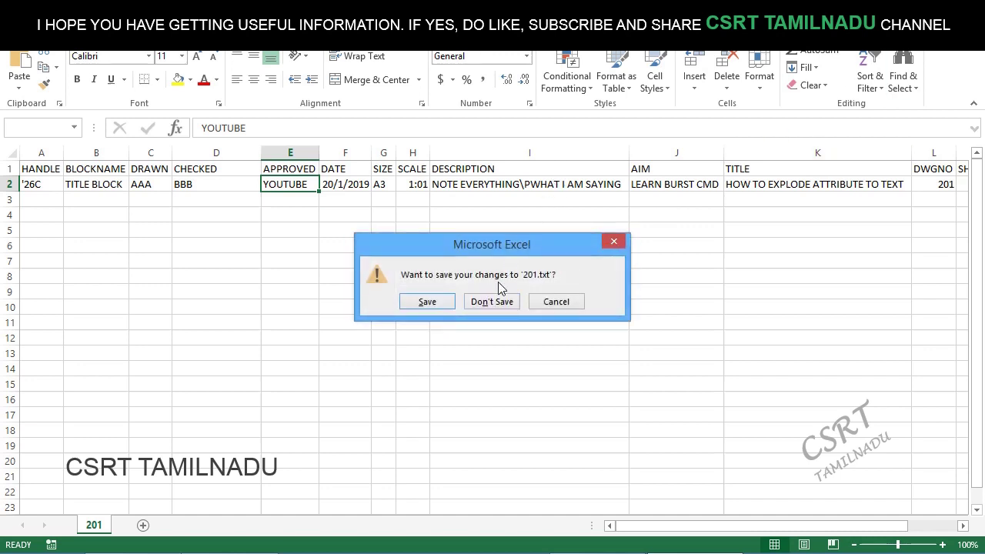
{"action": "left_click", "coordinate": [492, 301]}
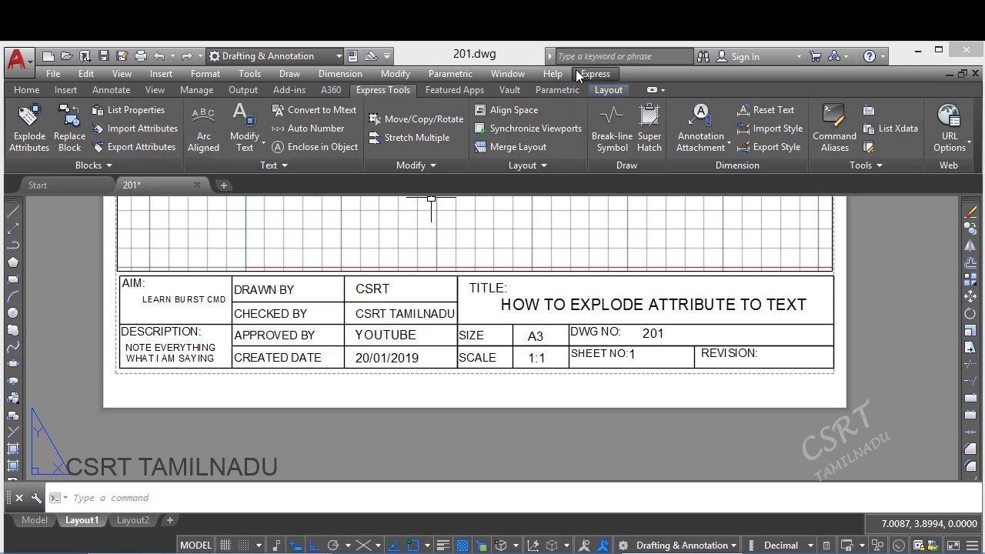
Open and dismiss the Express tools list, cancelling the stray selection
{"action": "left_click", "coordinate": [595, 74]}
{"action": "mouse_move", "coordinate": [612, 92]}
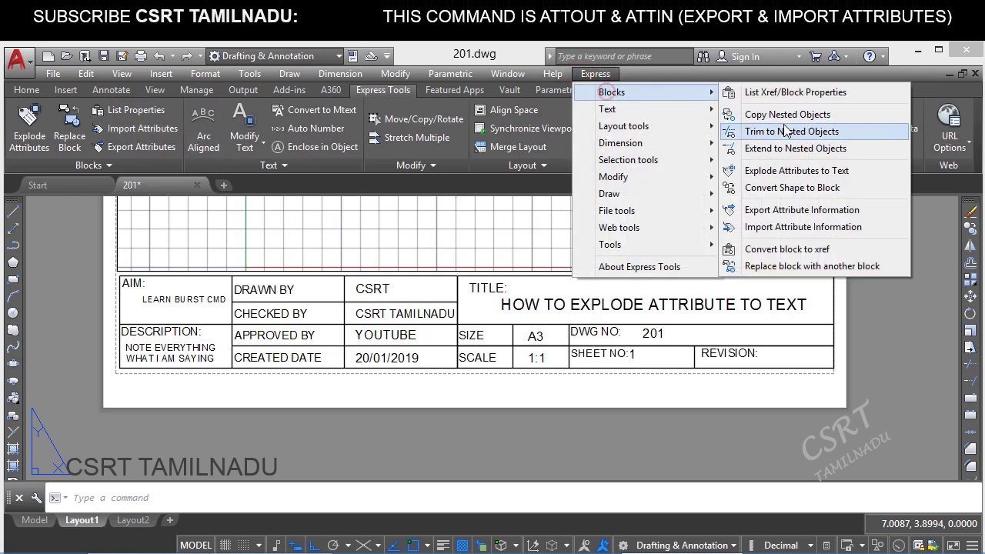
{"action": "left_click", "coordinate": [542, 232]}
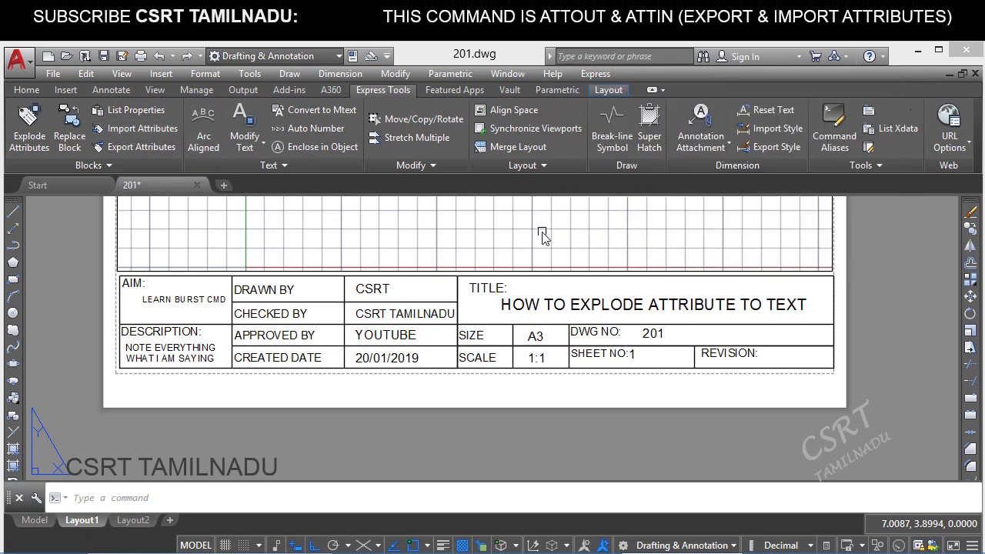
{"action": "left_click", "coordinate": [542, 232]}
{"action": "key", "text": "Escape"}
Run ATTIN and import the edited 201.txt from Documents into the title block
{"action": "type", "text": "AT"}
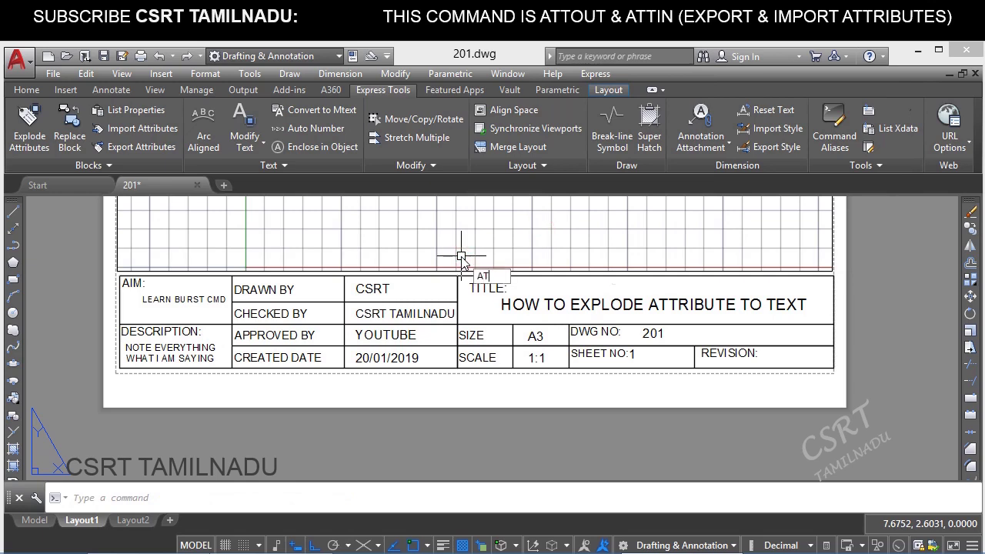
{"action": "type", "text": "TIN"}
{"action": "key", "text": "Return"}
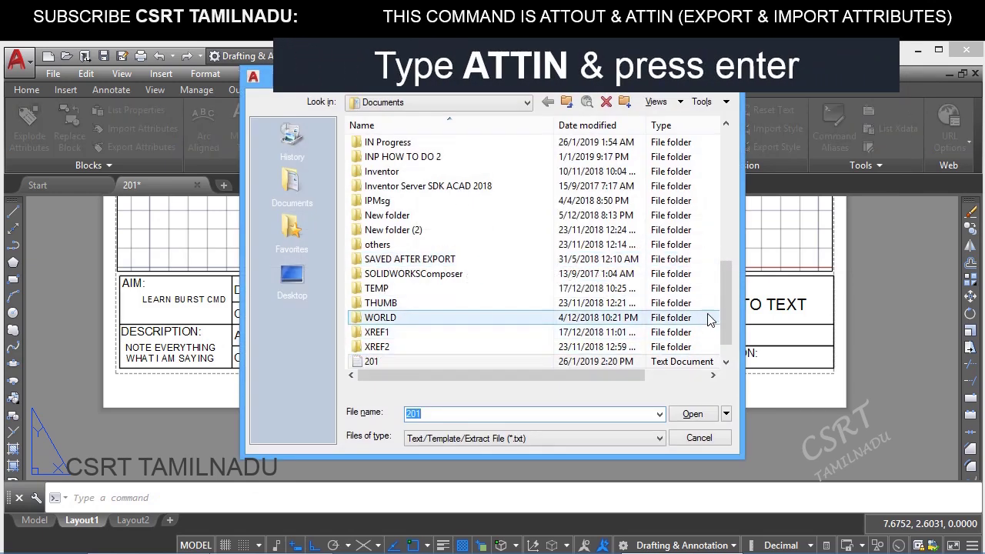
{"action": "left_click_drag", "start_coordinate": [724, 287], "coordinate": [715, 324]}
{"action": "left_click", "coordinate": [447, 332]}
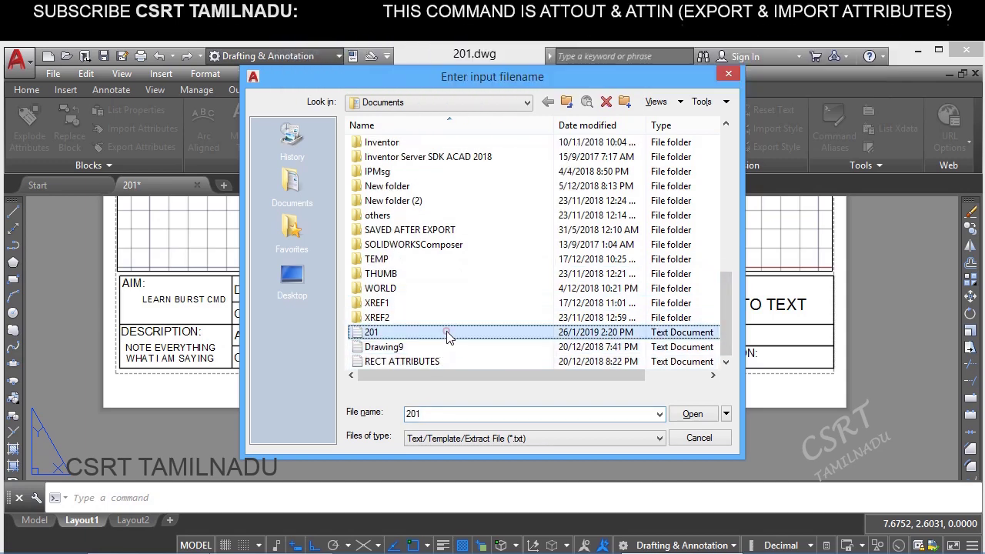
{"action": "mouse_move", "coordinate": [443, 81]}
{"action": "left_mouse_down"}
{"action": "mouse_move", "coordinate": [657, 64]}
{"action": "mouse_move", "coordinate": [648, 64]}
{"action": "left_mouse_up"}
{"action": "left_click", "coordinate": [897, 399]}
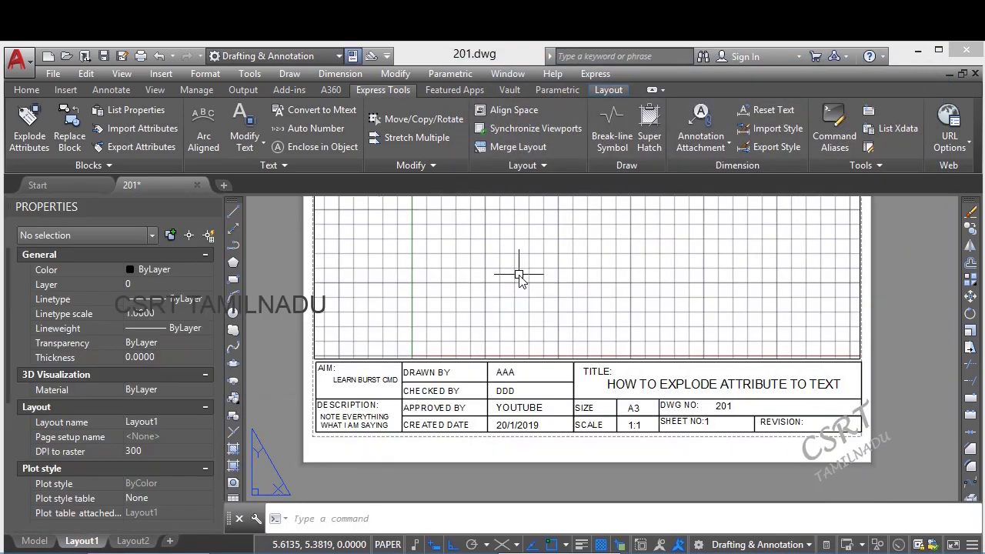
{"action": "left_click", "coordinate": [500, 257]}
{"action": "left_click", "coordinate": [593, 317]}
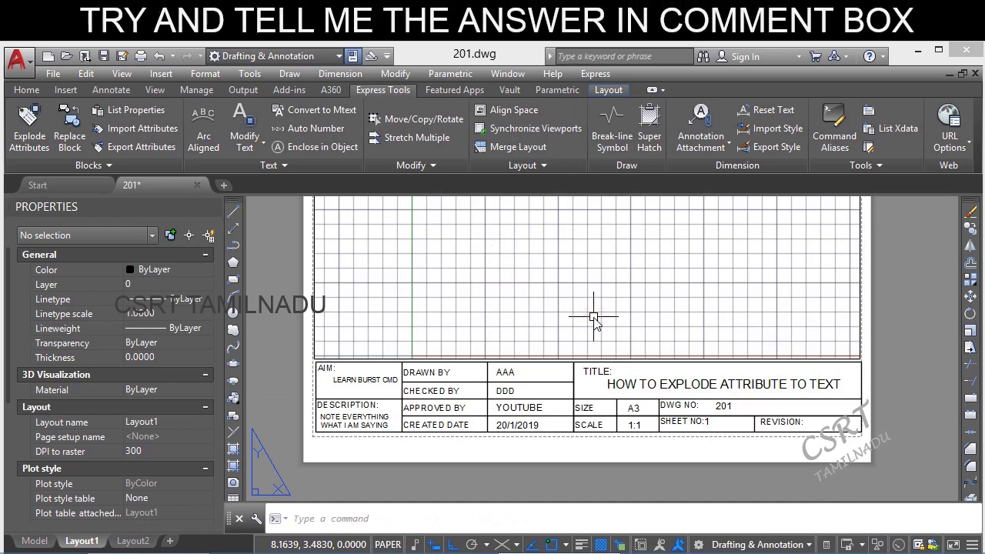